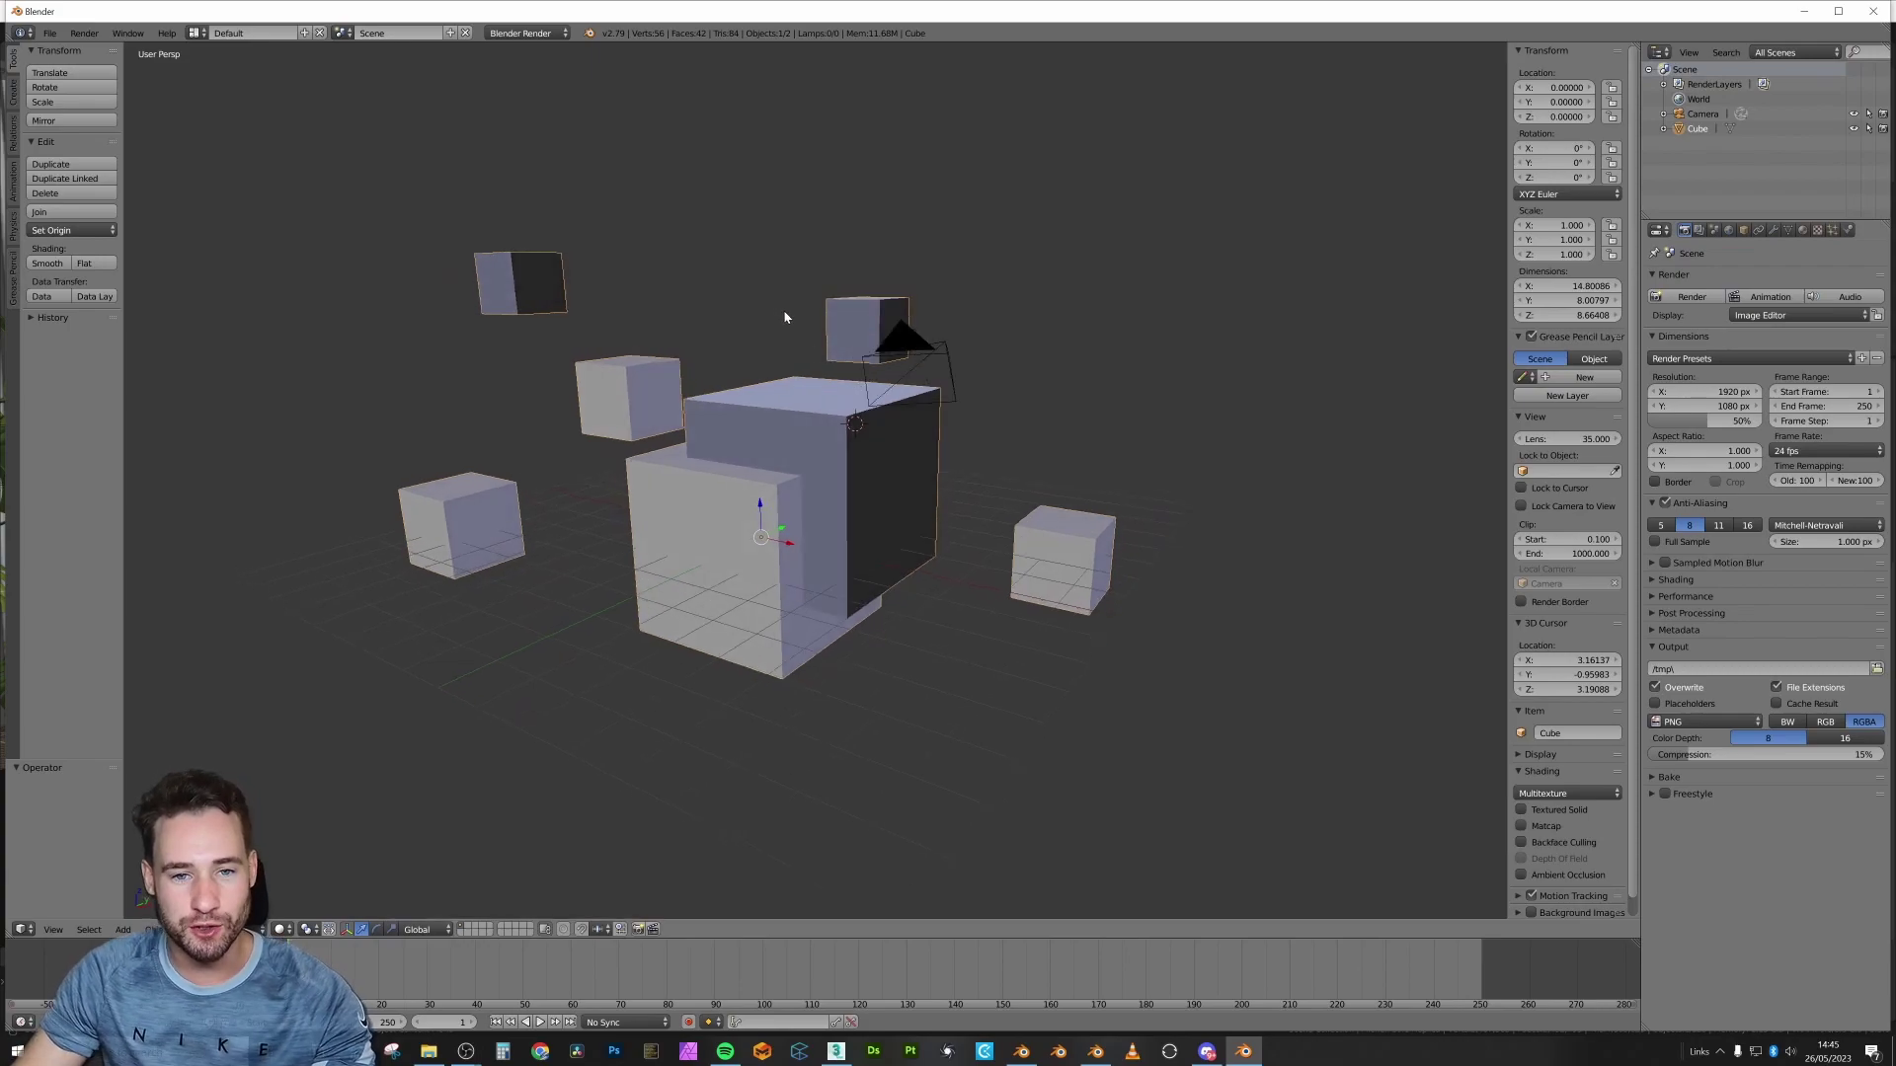
Select the whole cube mesh in Edit Mode and recalculate its normals to point outside
middle_click_drag(785, 316, 822, 322)
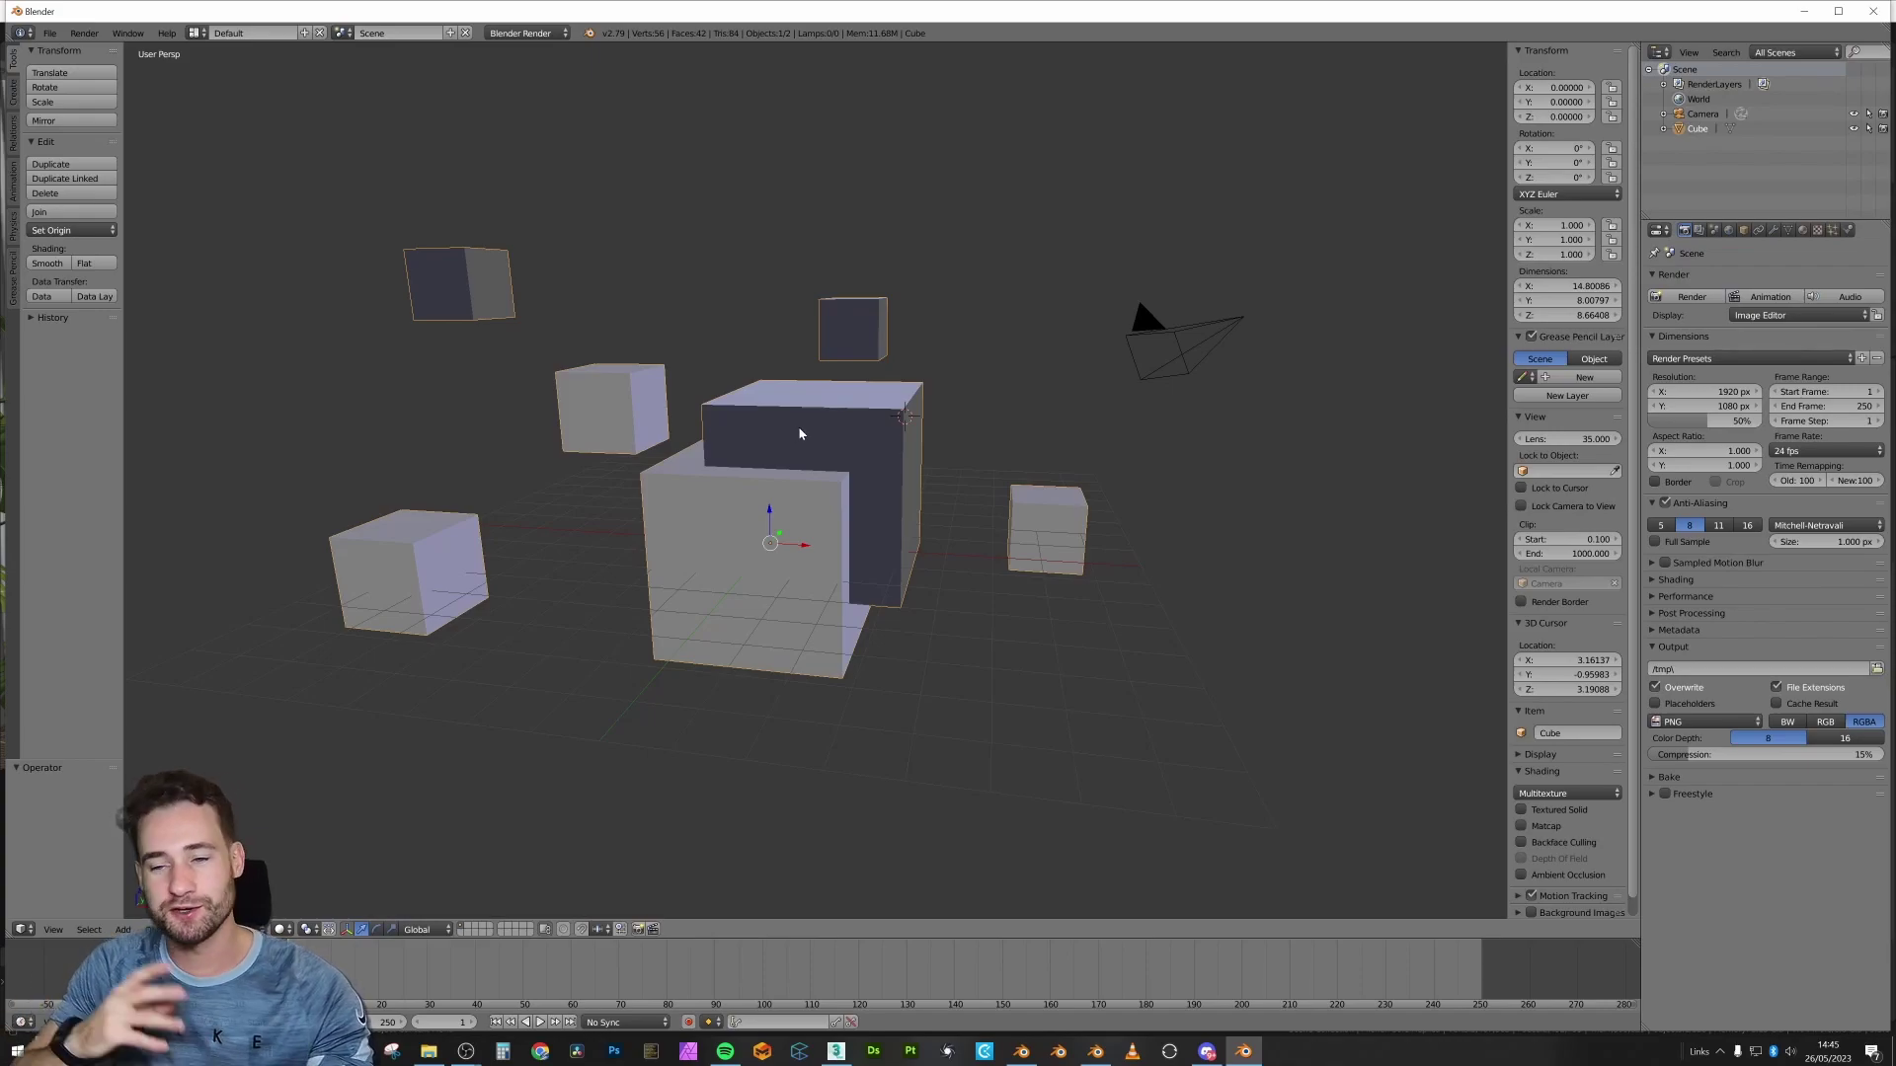
key("Tab")
key("a")
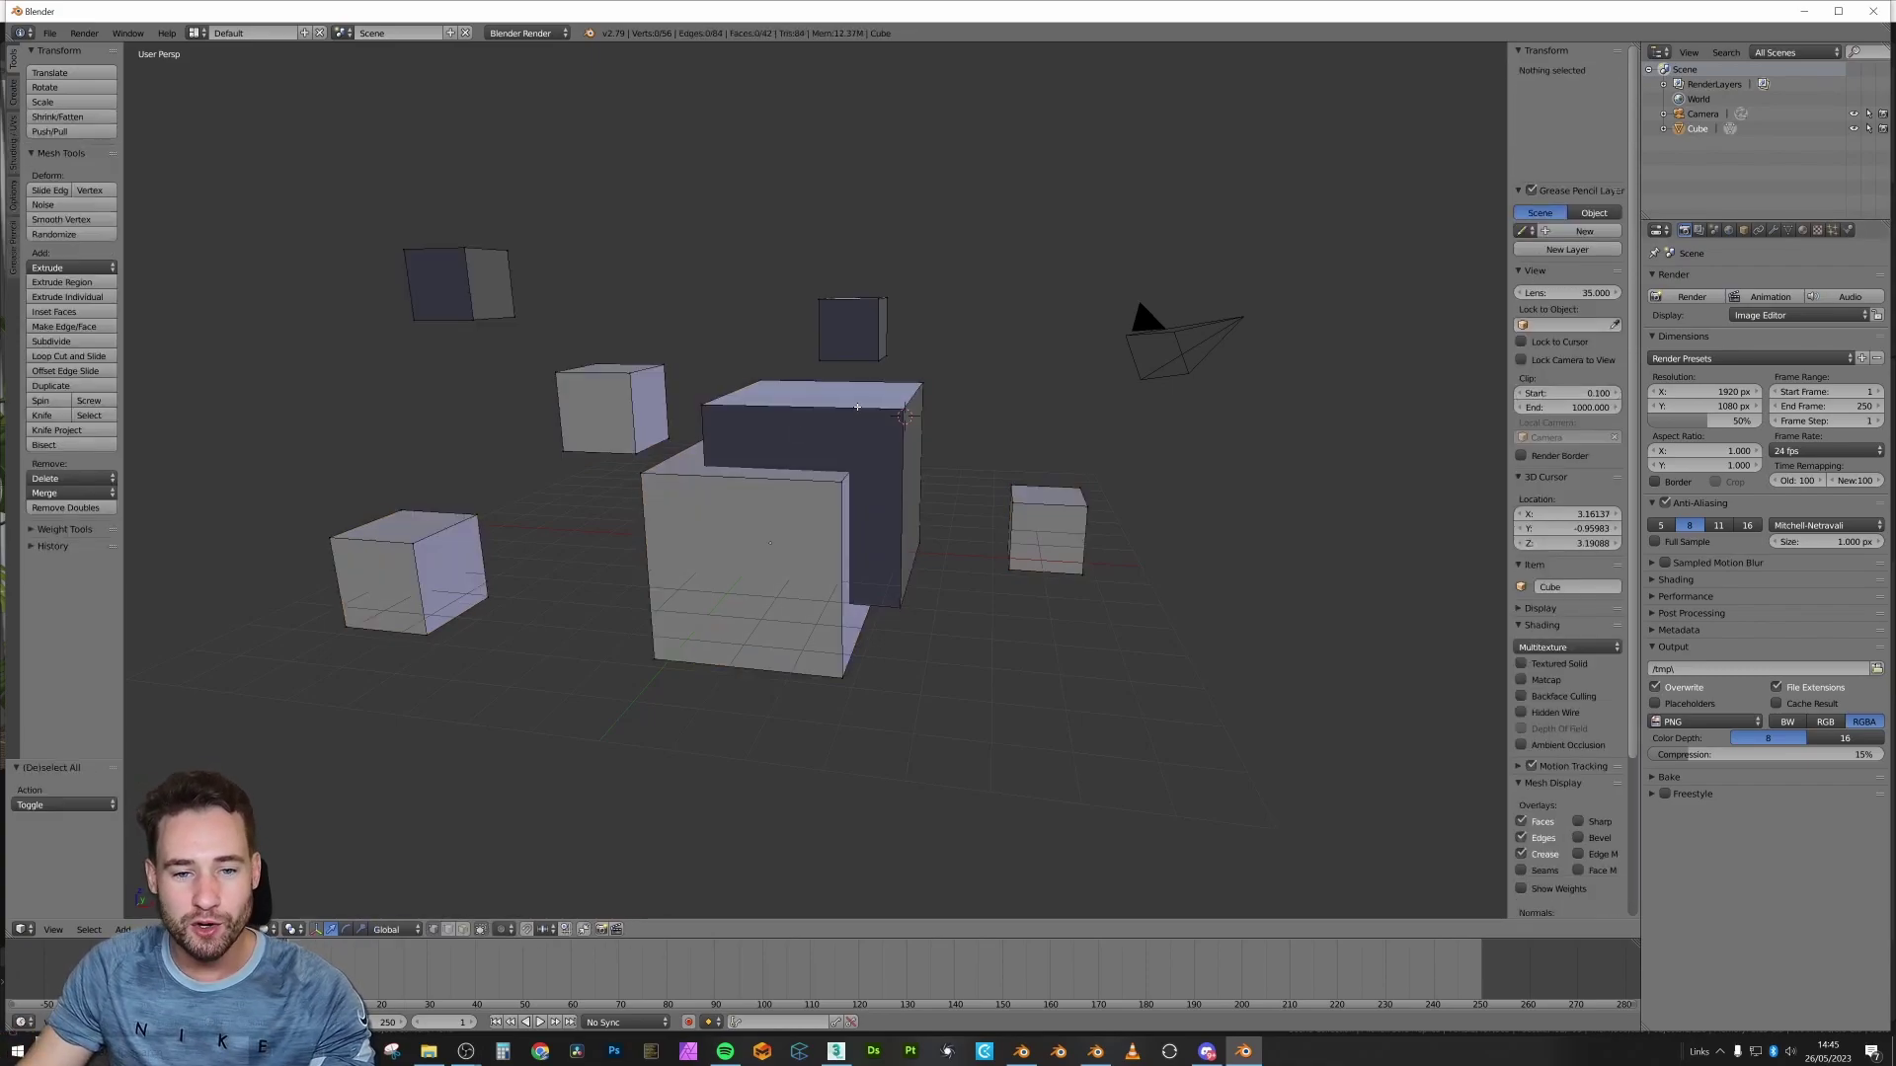
key("a")
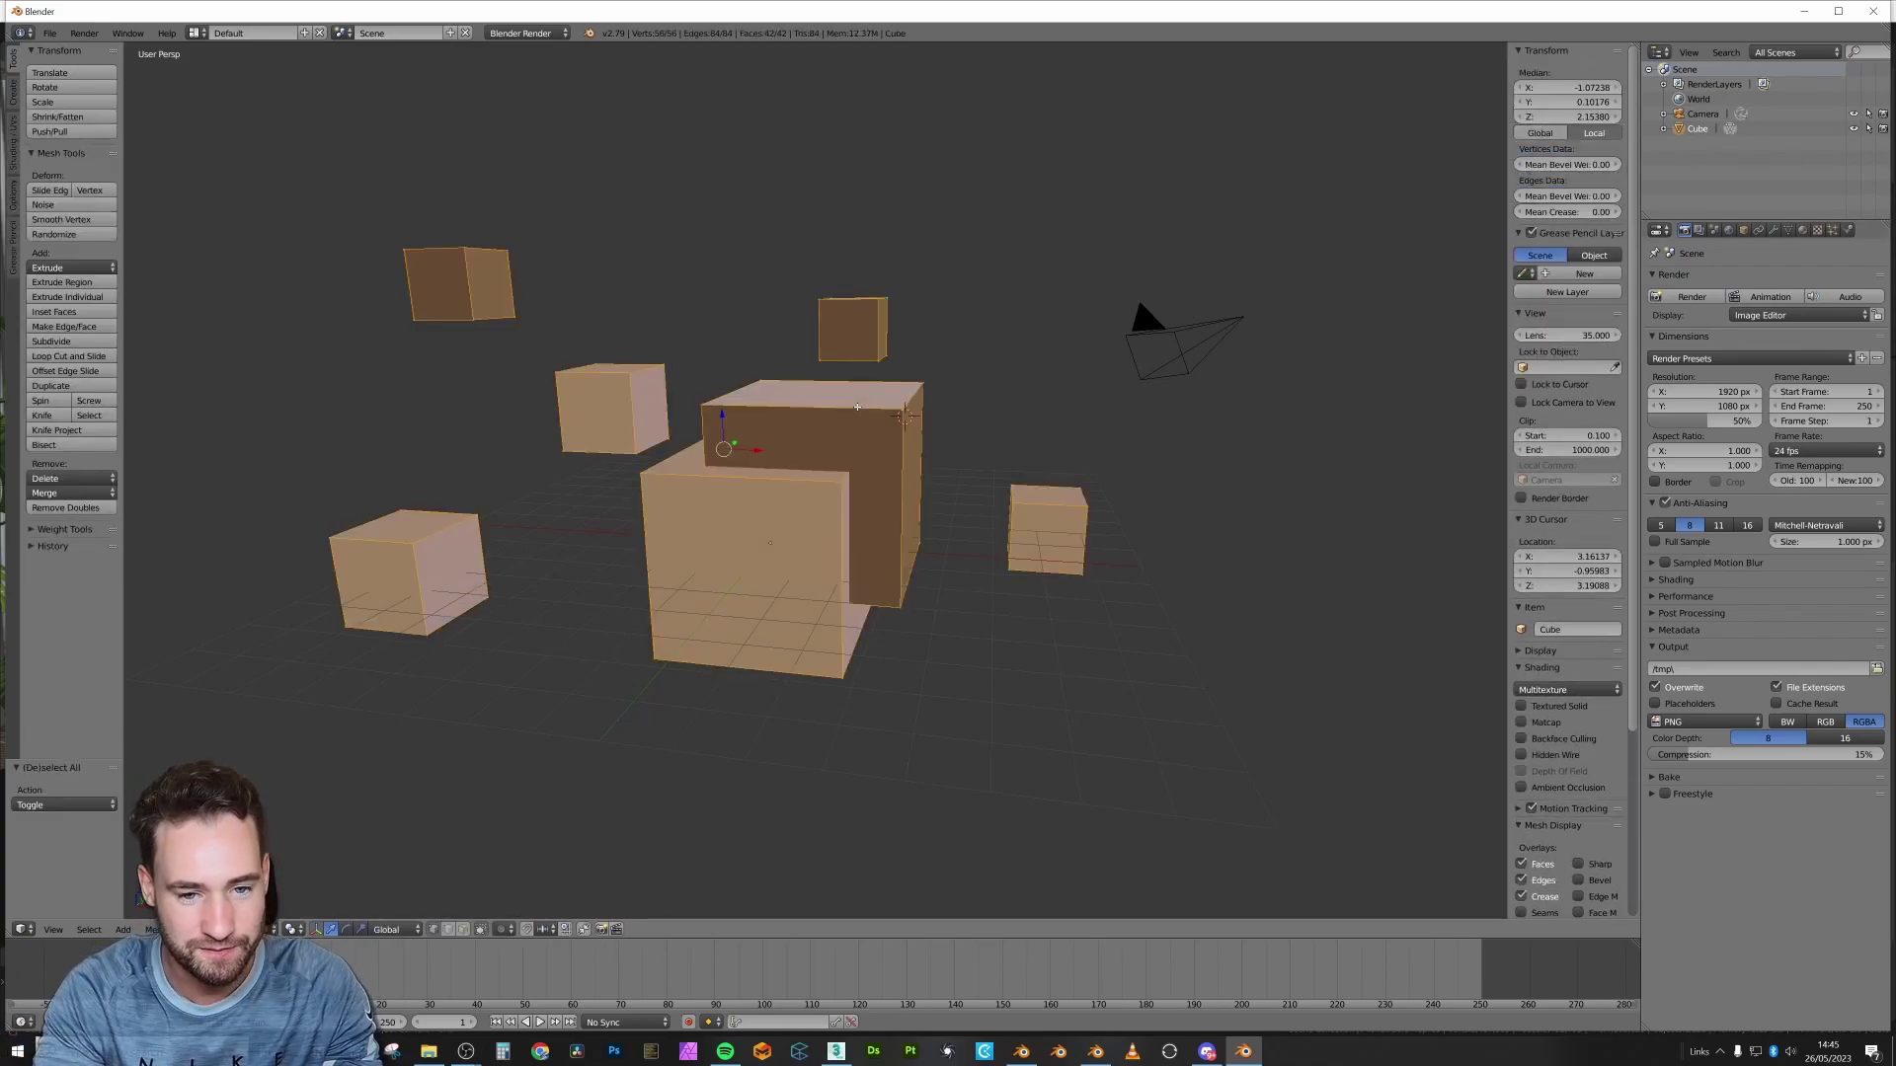
key("ctrl+n")
key("Tab")
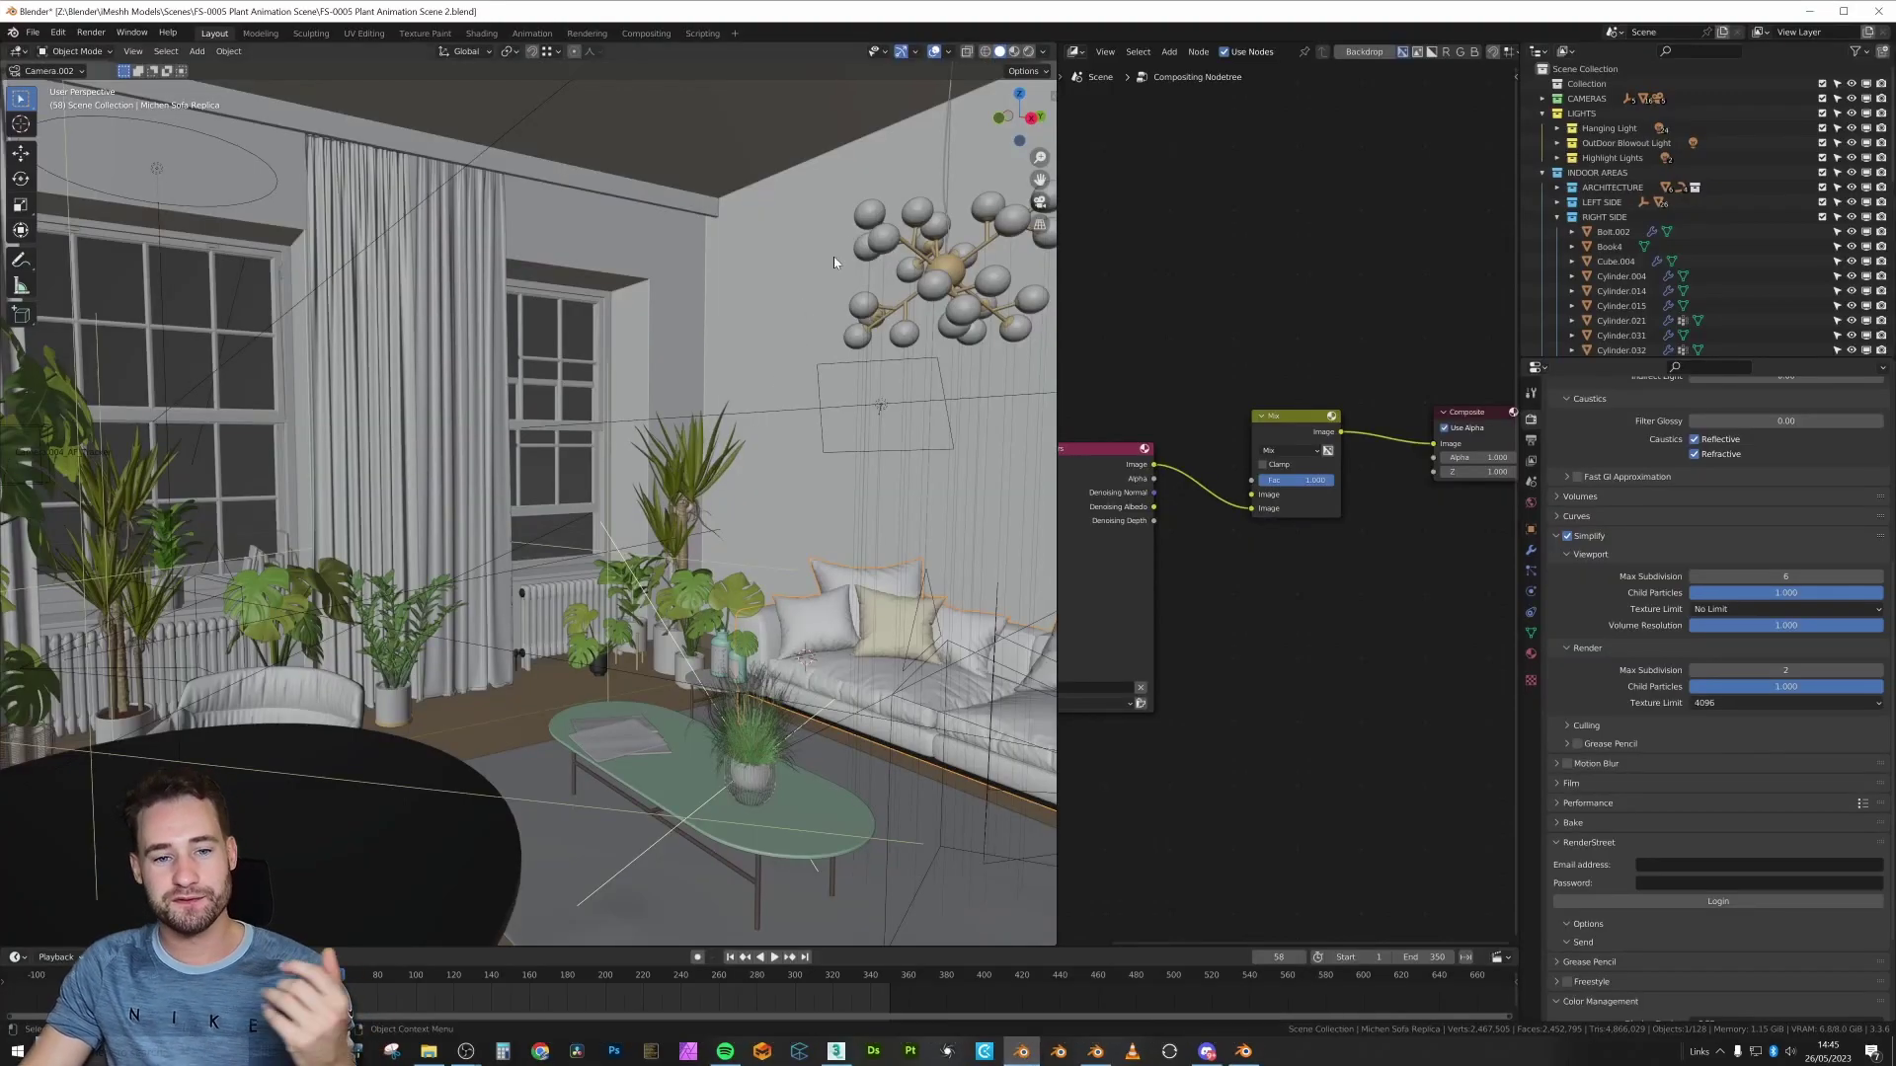
Enable Face Orientation in the viewport overlays, toggling it off and on to compare
left_click(949, 53)
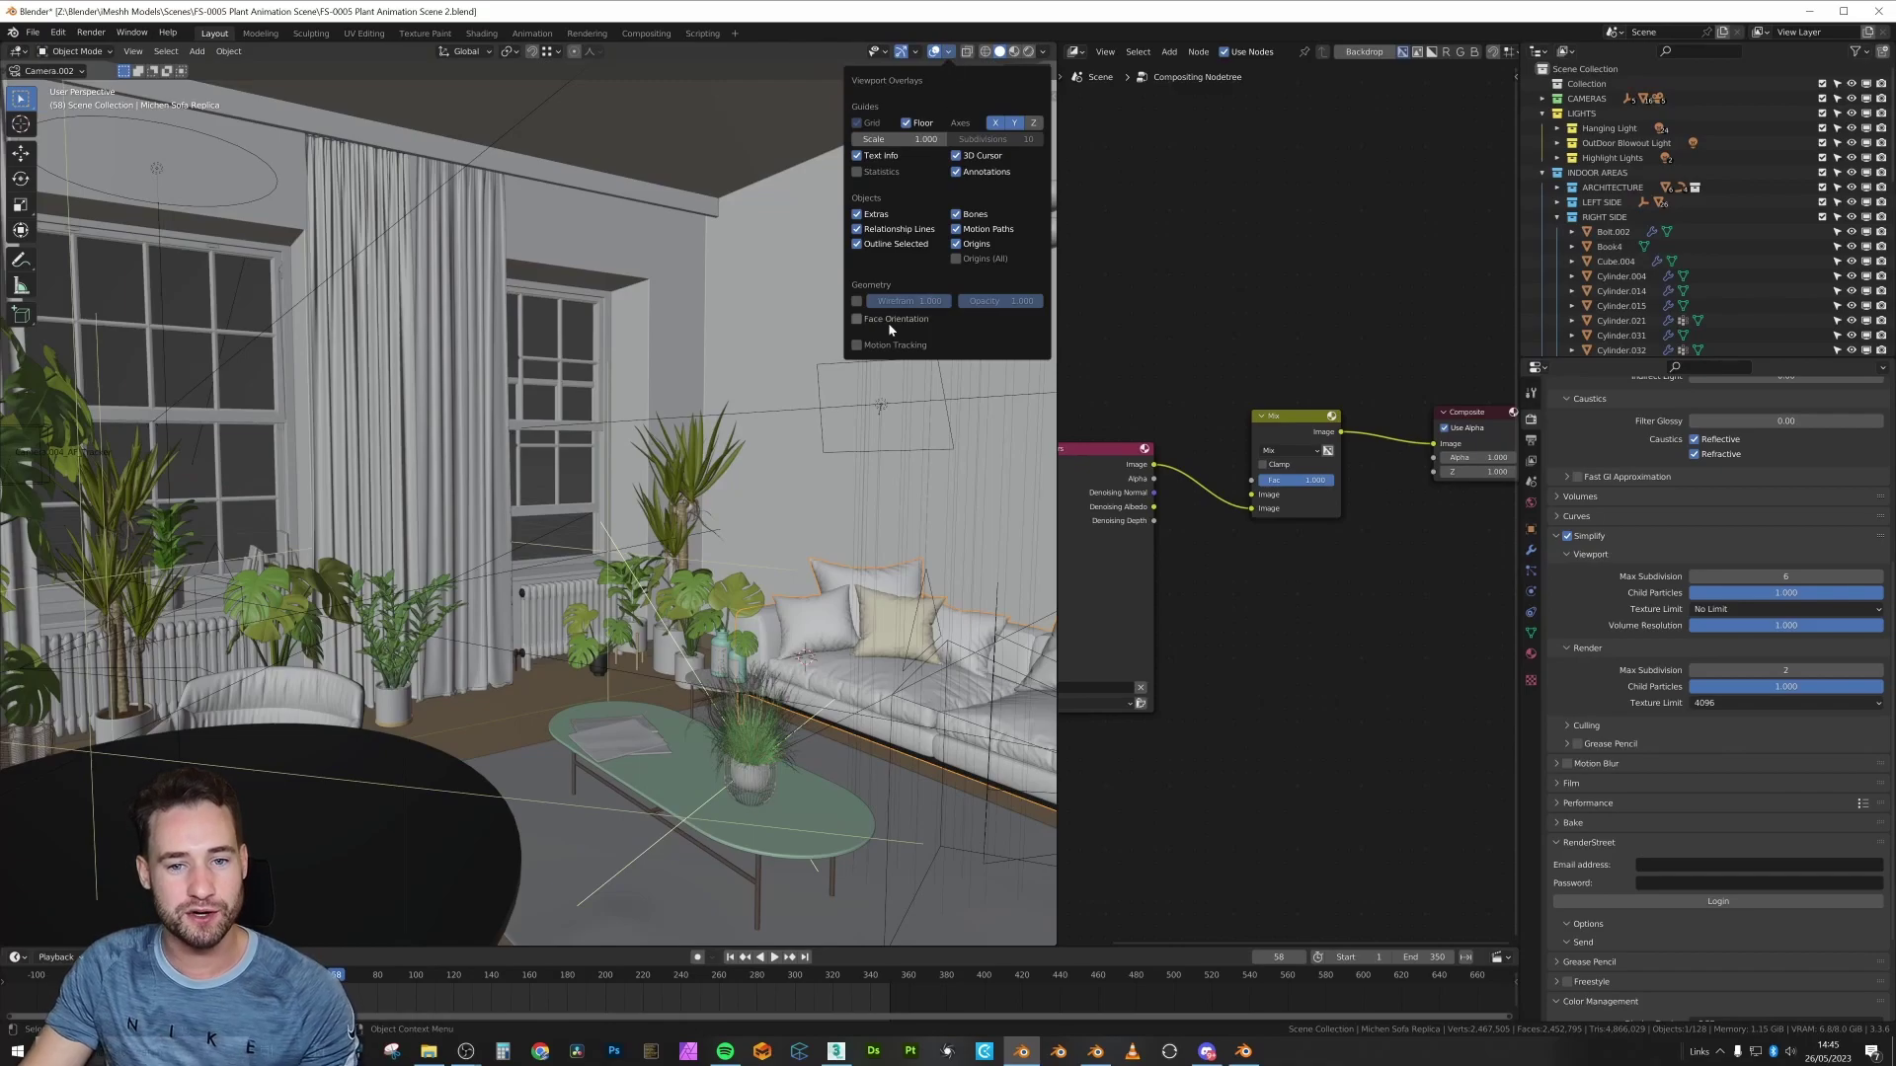
left_click(859, 319)
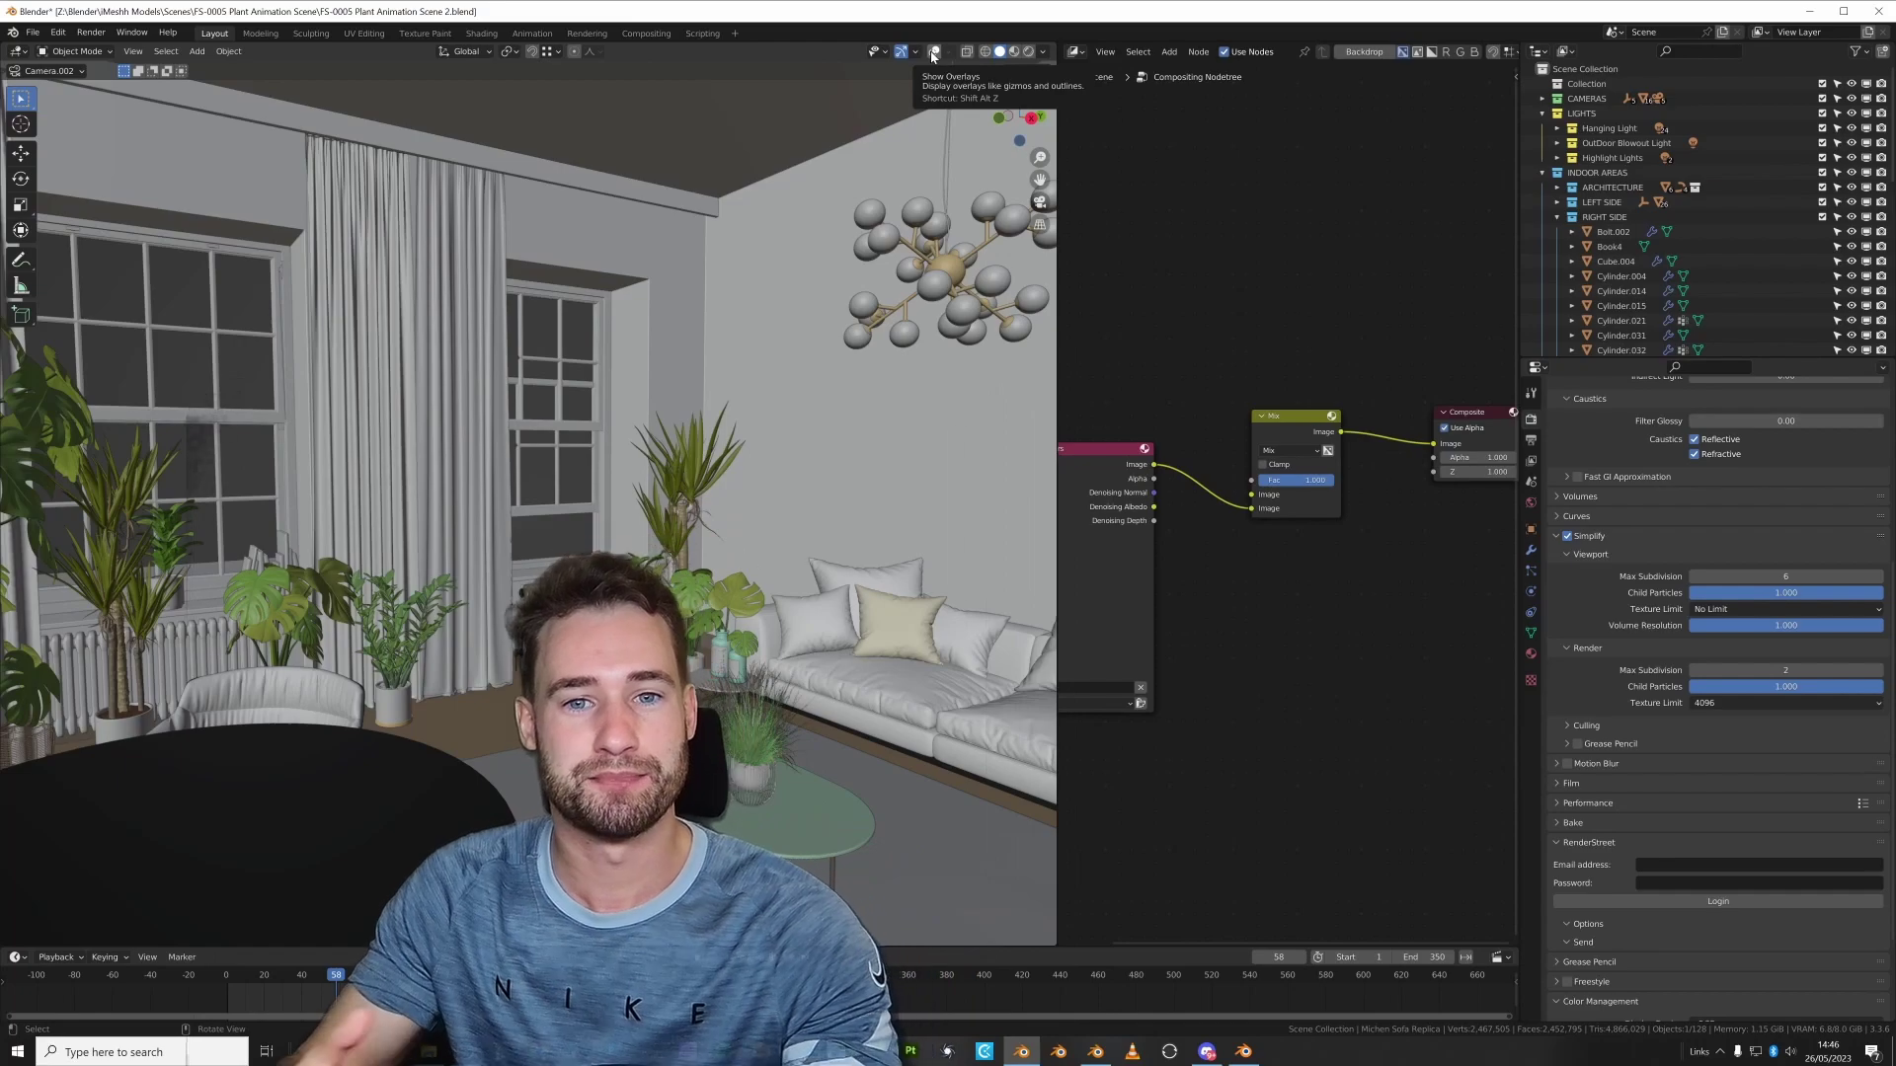
left_click(933, 51)
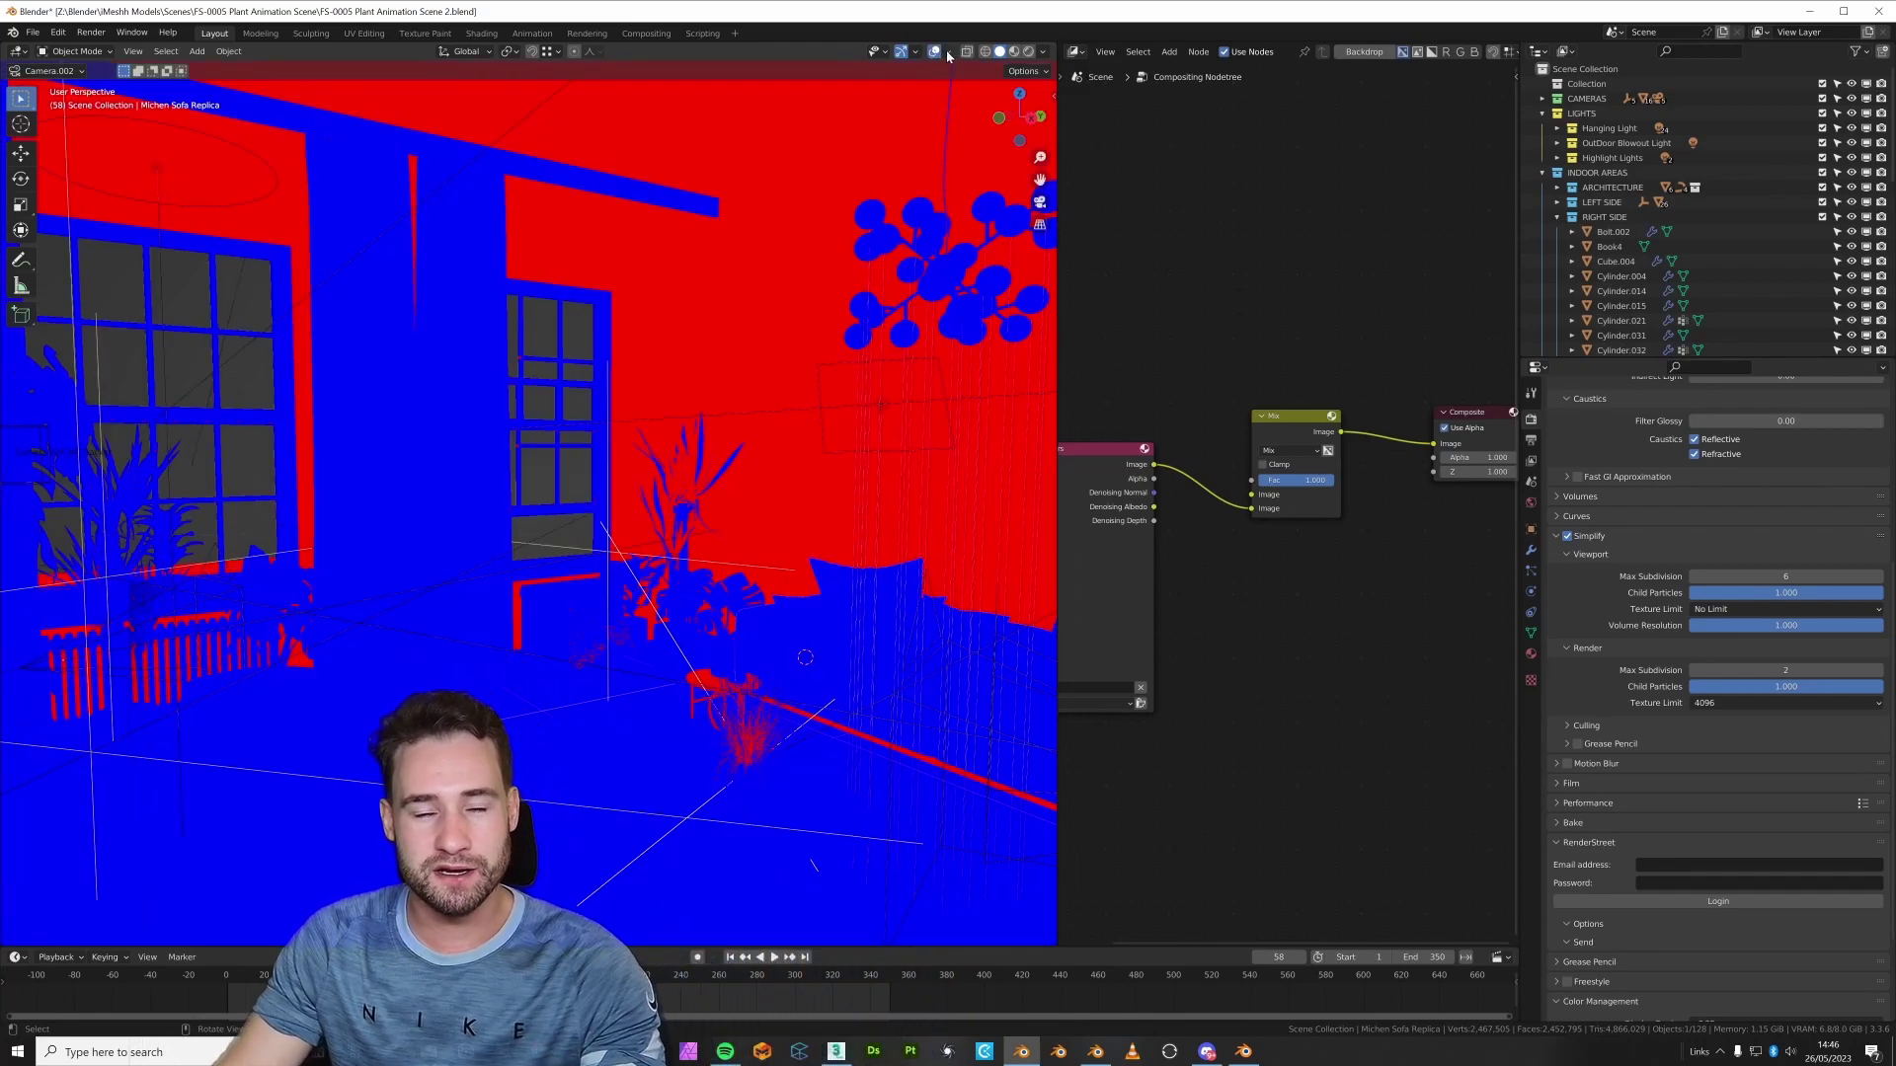
left_click(948, 52)
left_click(888, 318)
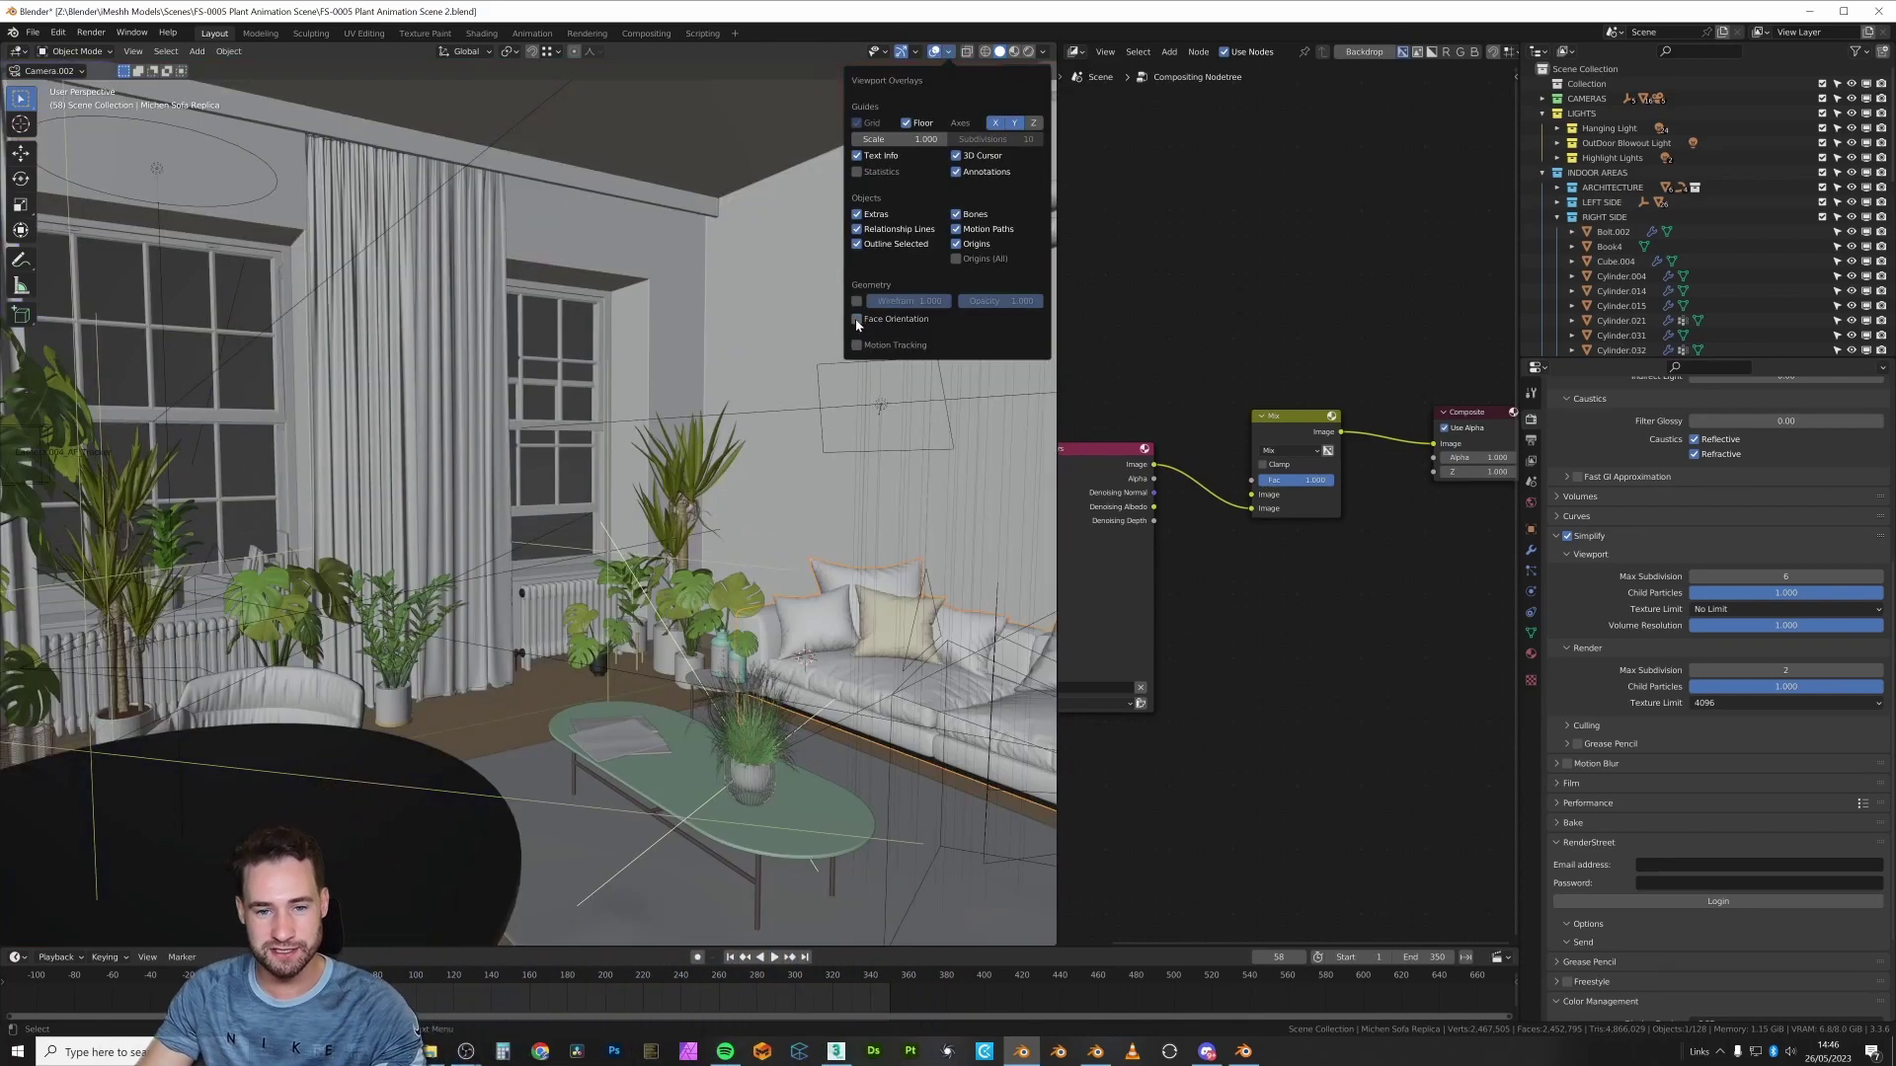
left_click(947, 53)
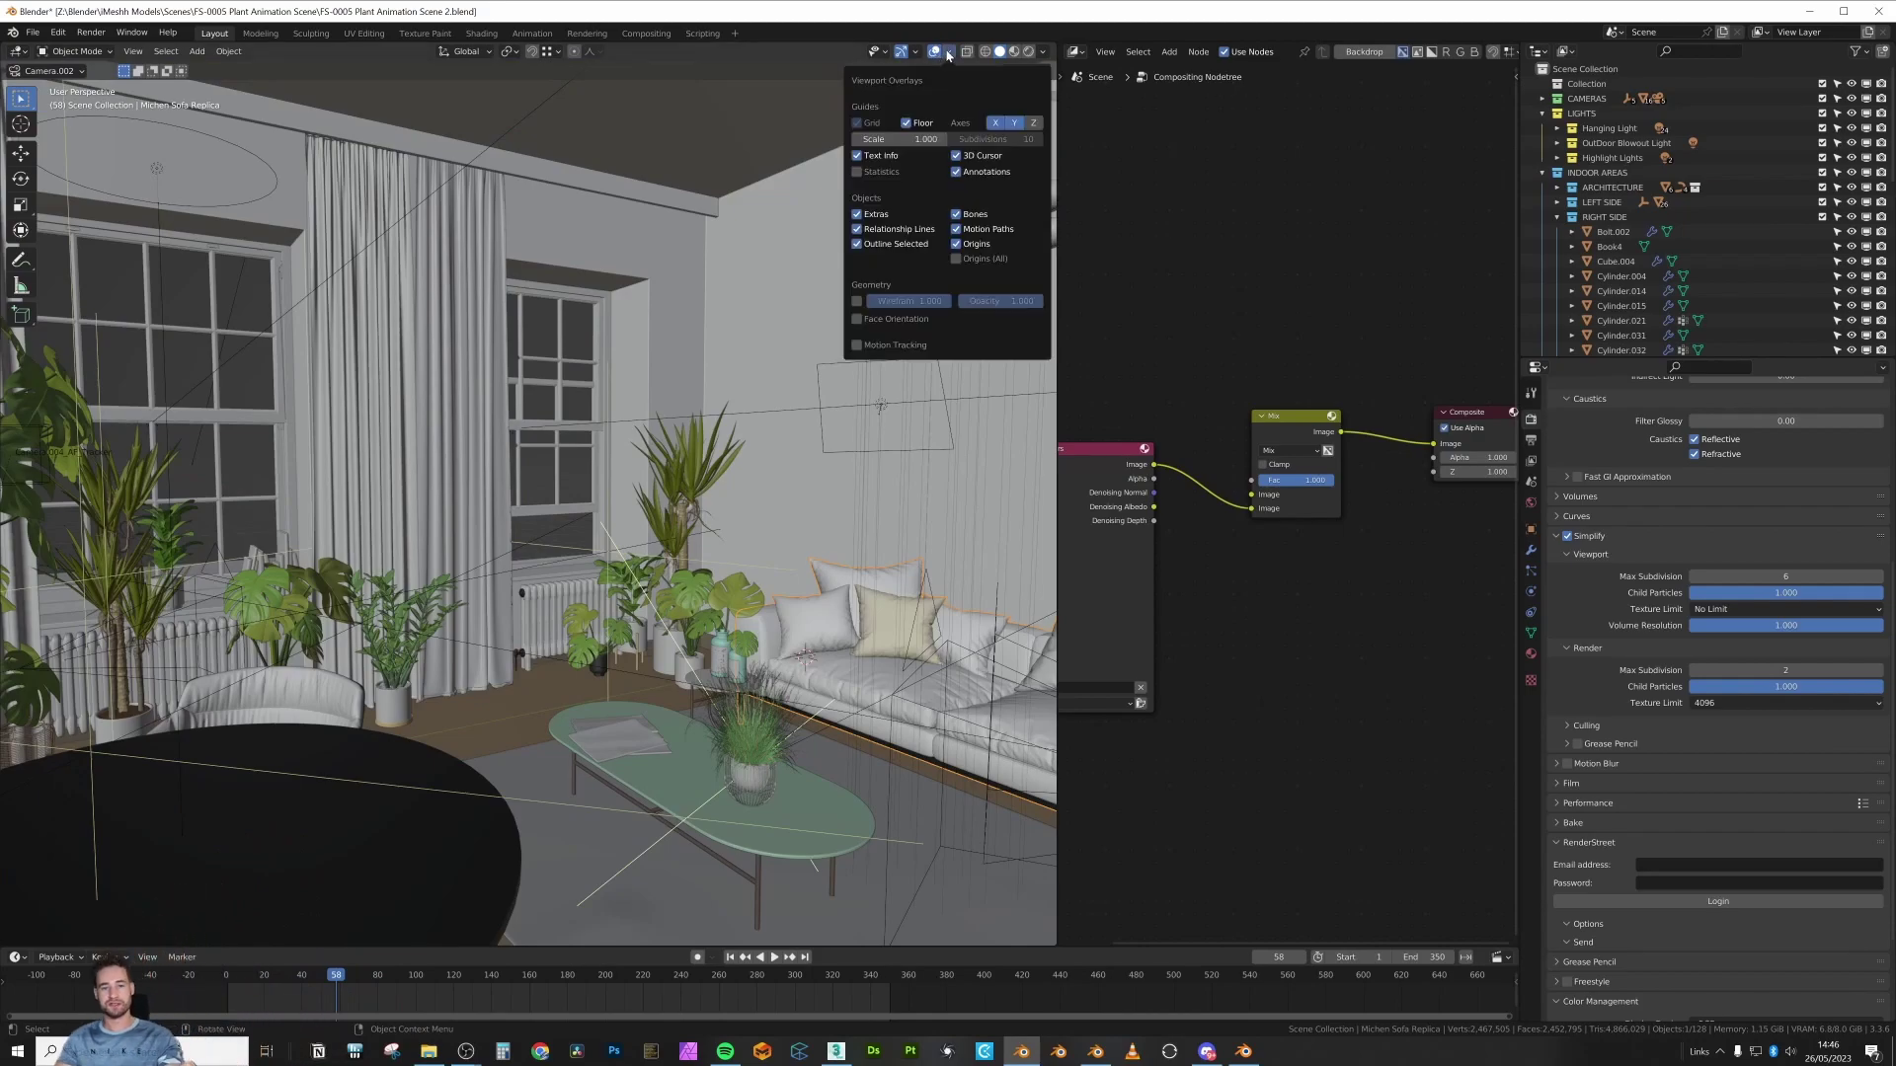
left_click(859, 319)
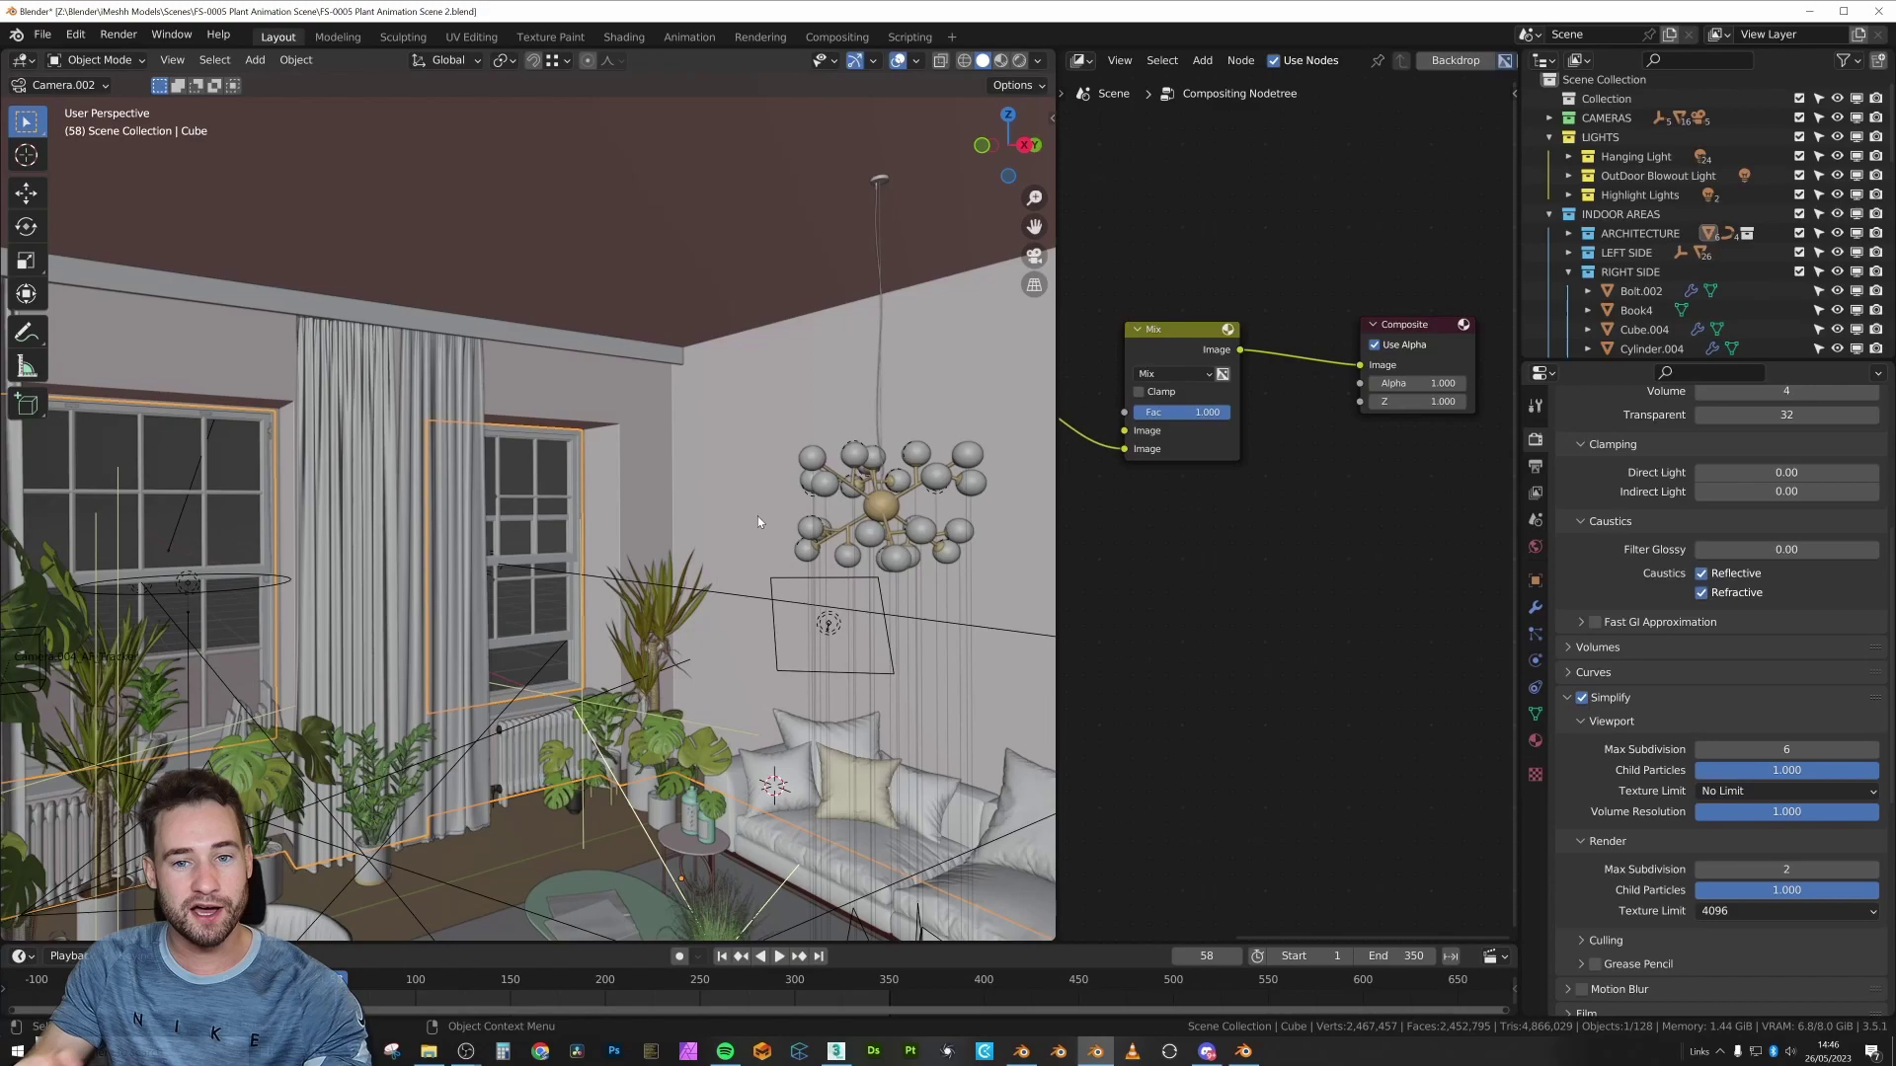
Tilt the view up toward the ceiling with Face Orientation on, and deselect all objects
left_click(917, 60)
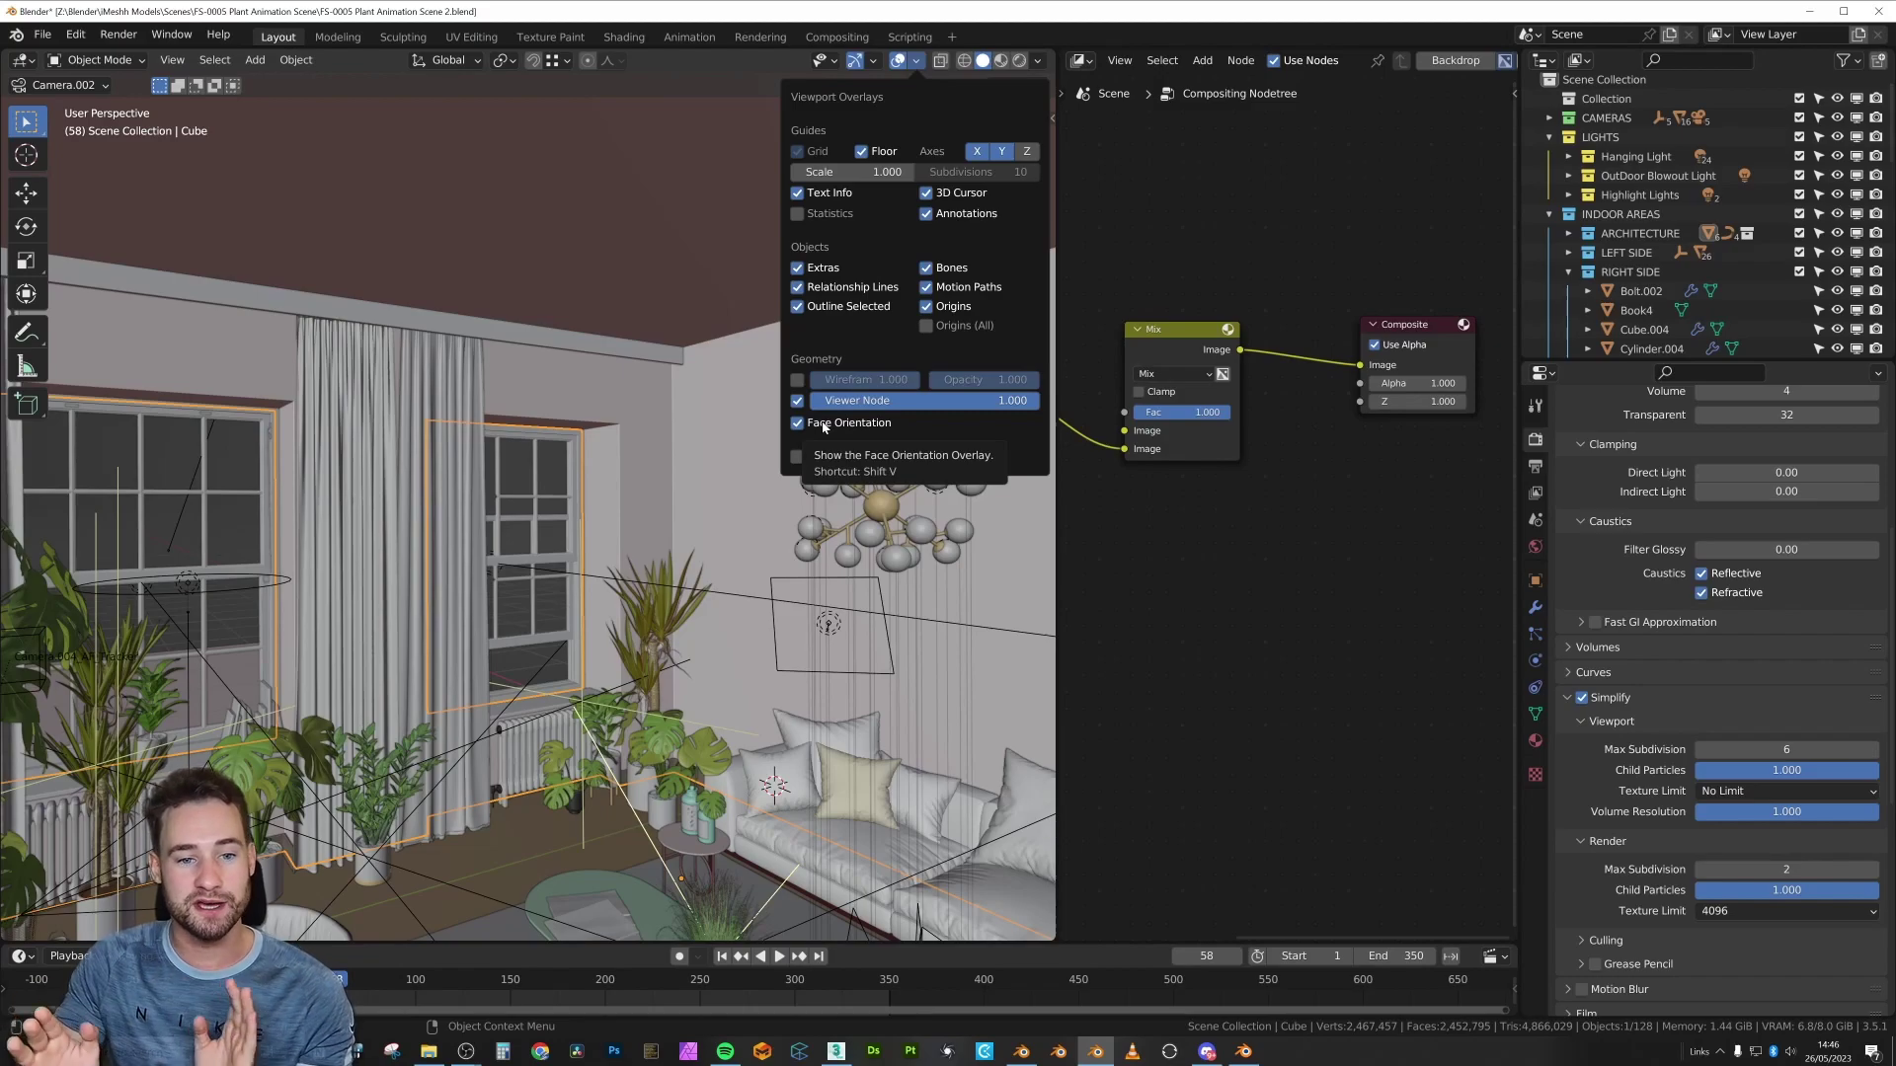
middle_click_drag(582, 371, 566, 471)
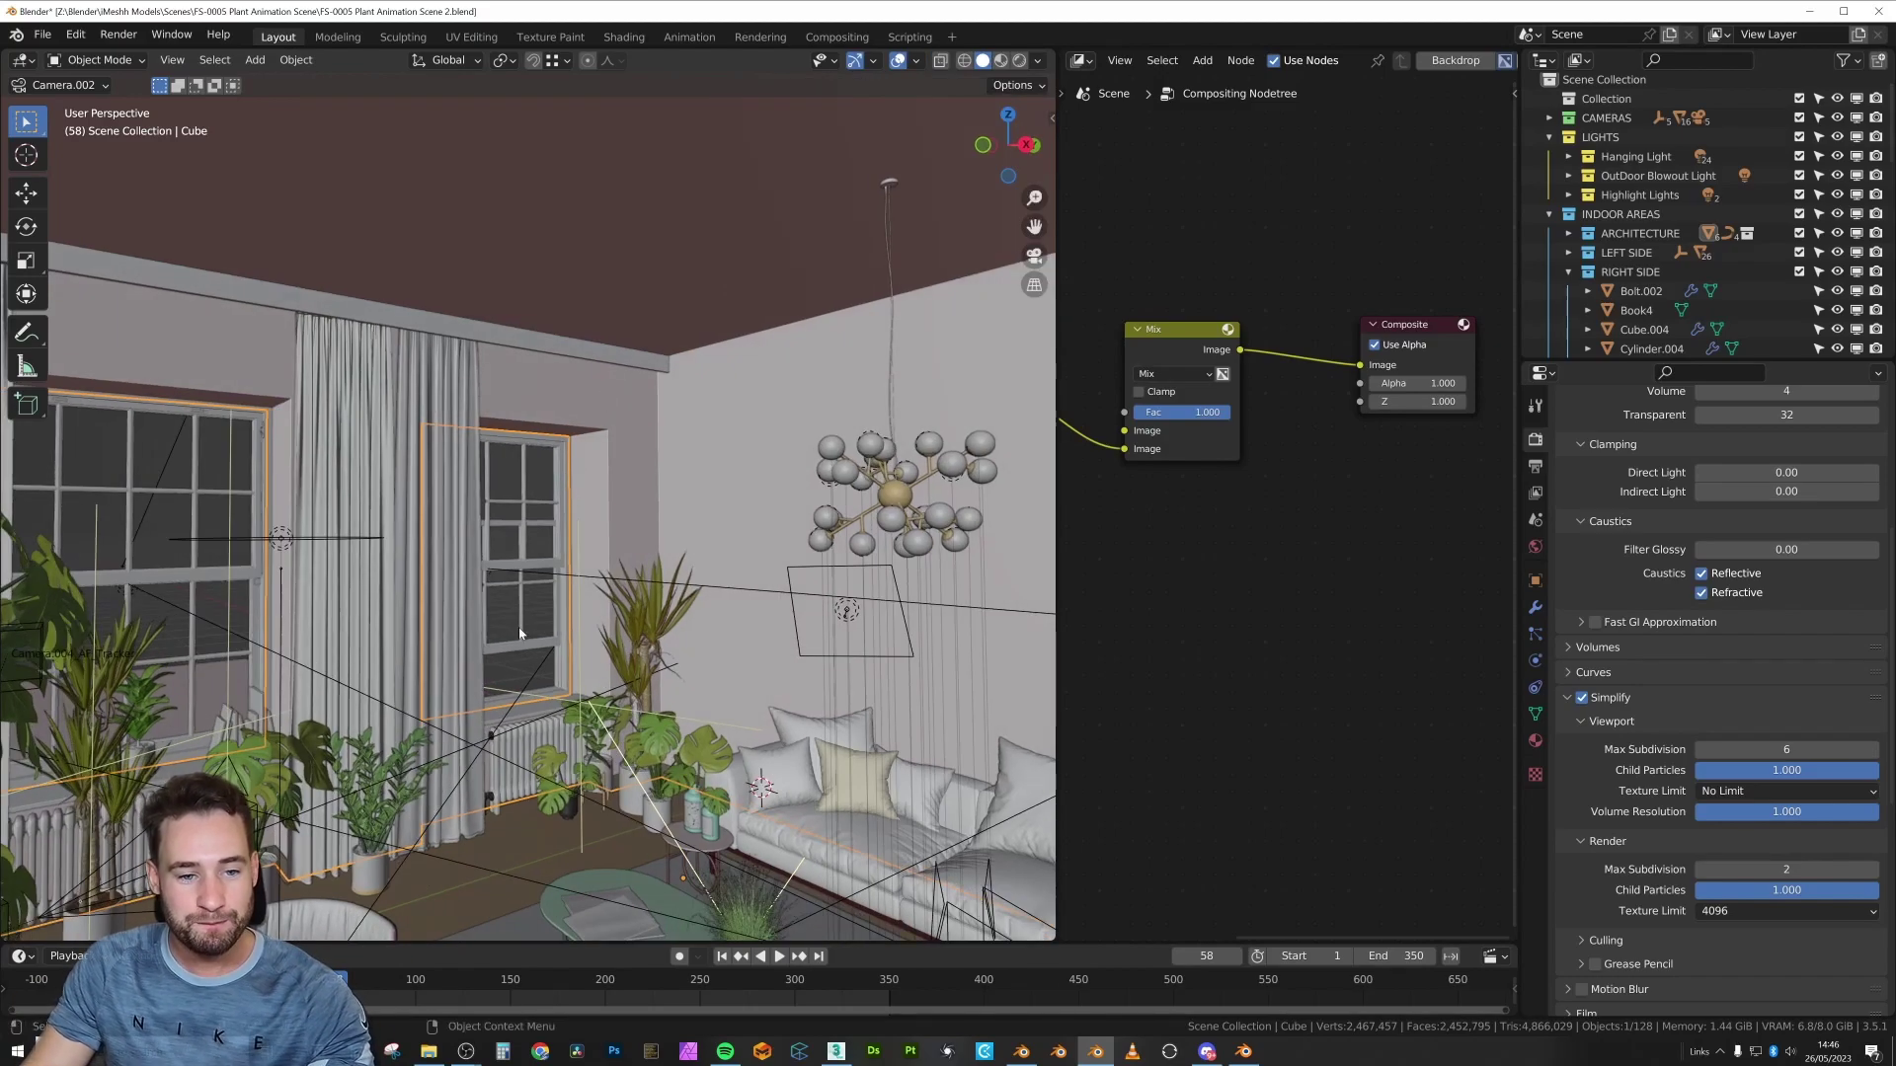
key("alt+a")
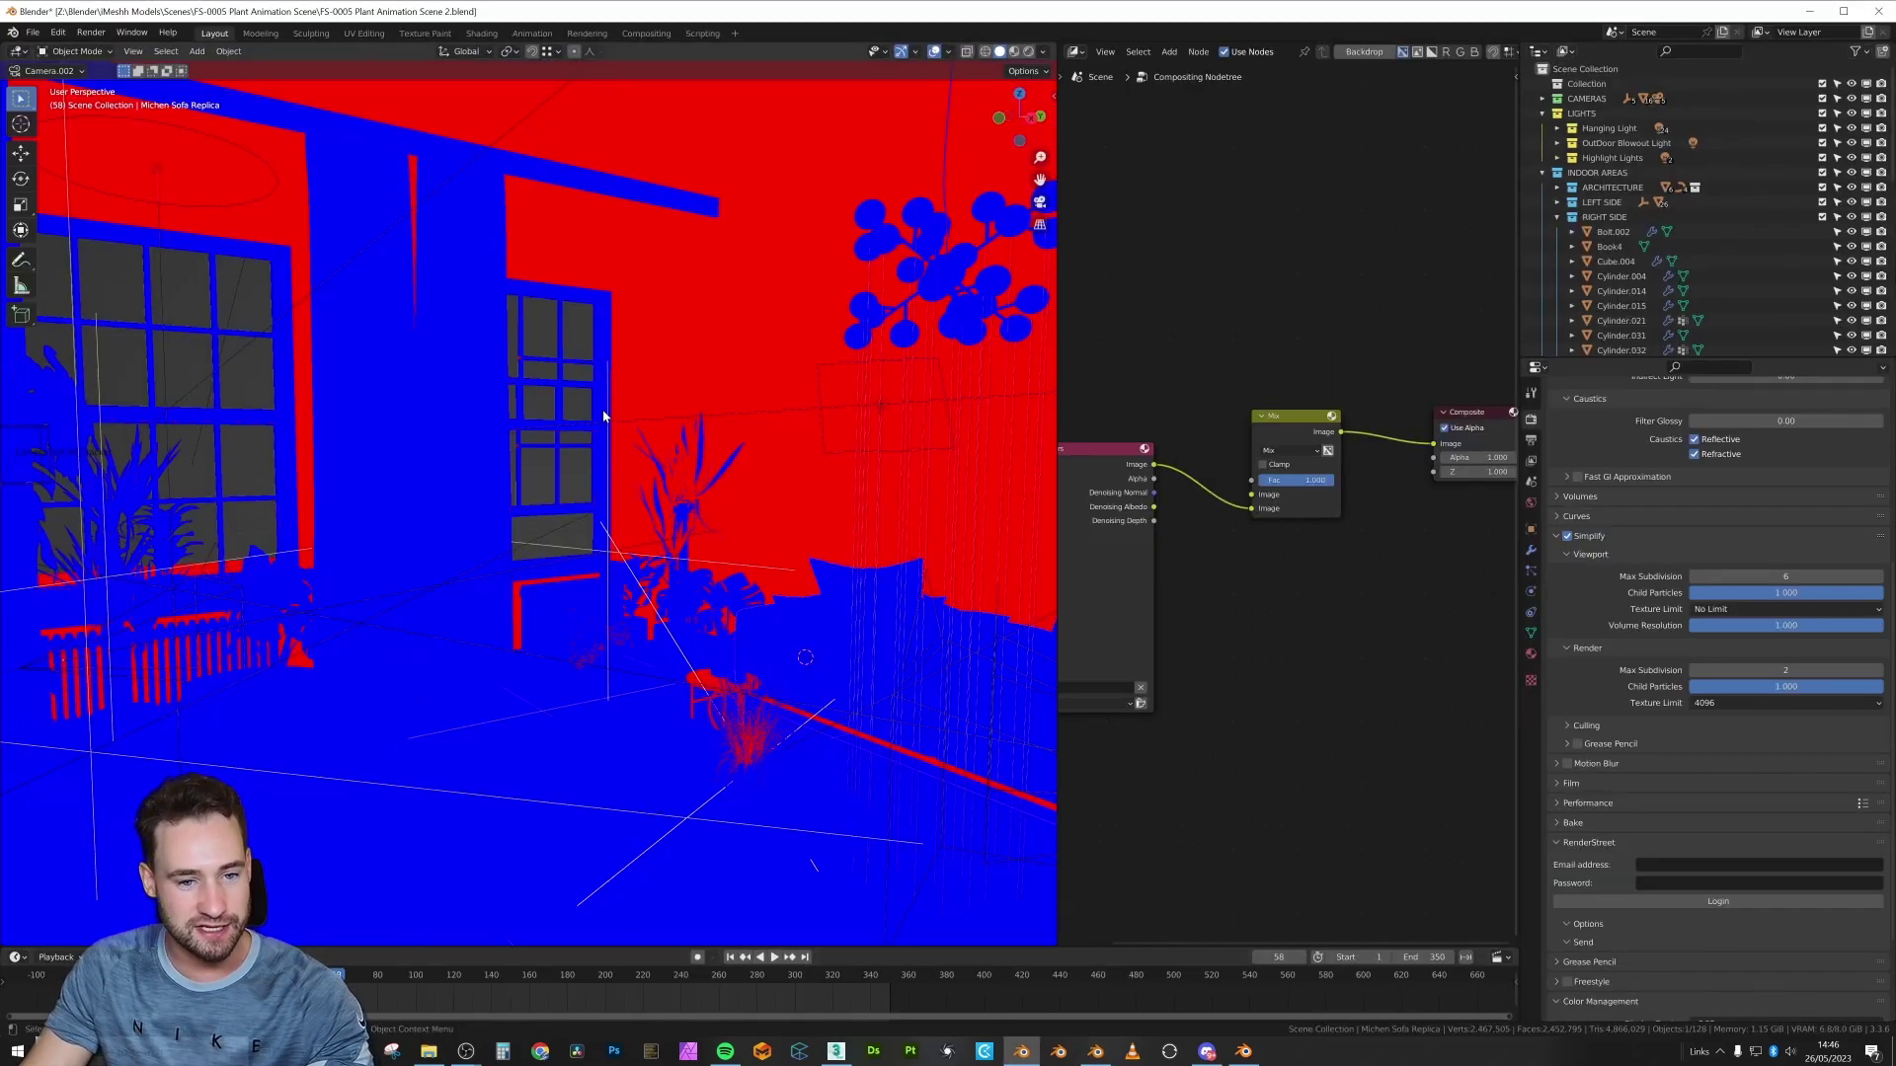
In the Preferences 3D Viewport theme, set the Face Orientation Front alpha to 0
middle_click_drag(783, 656, 553, 326)
left_click(58, 33)
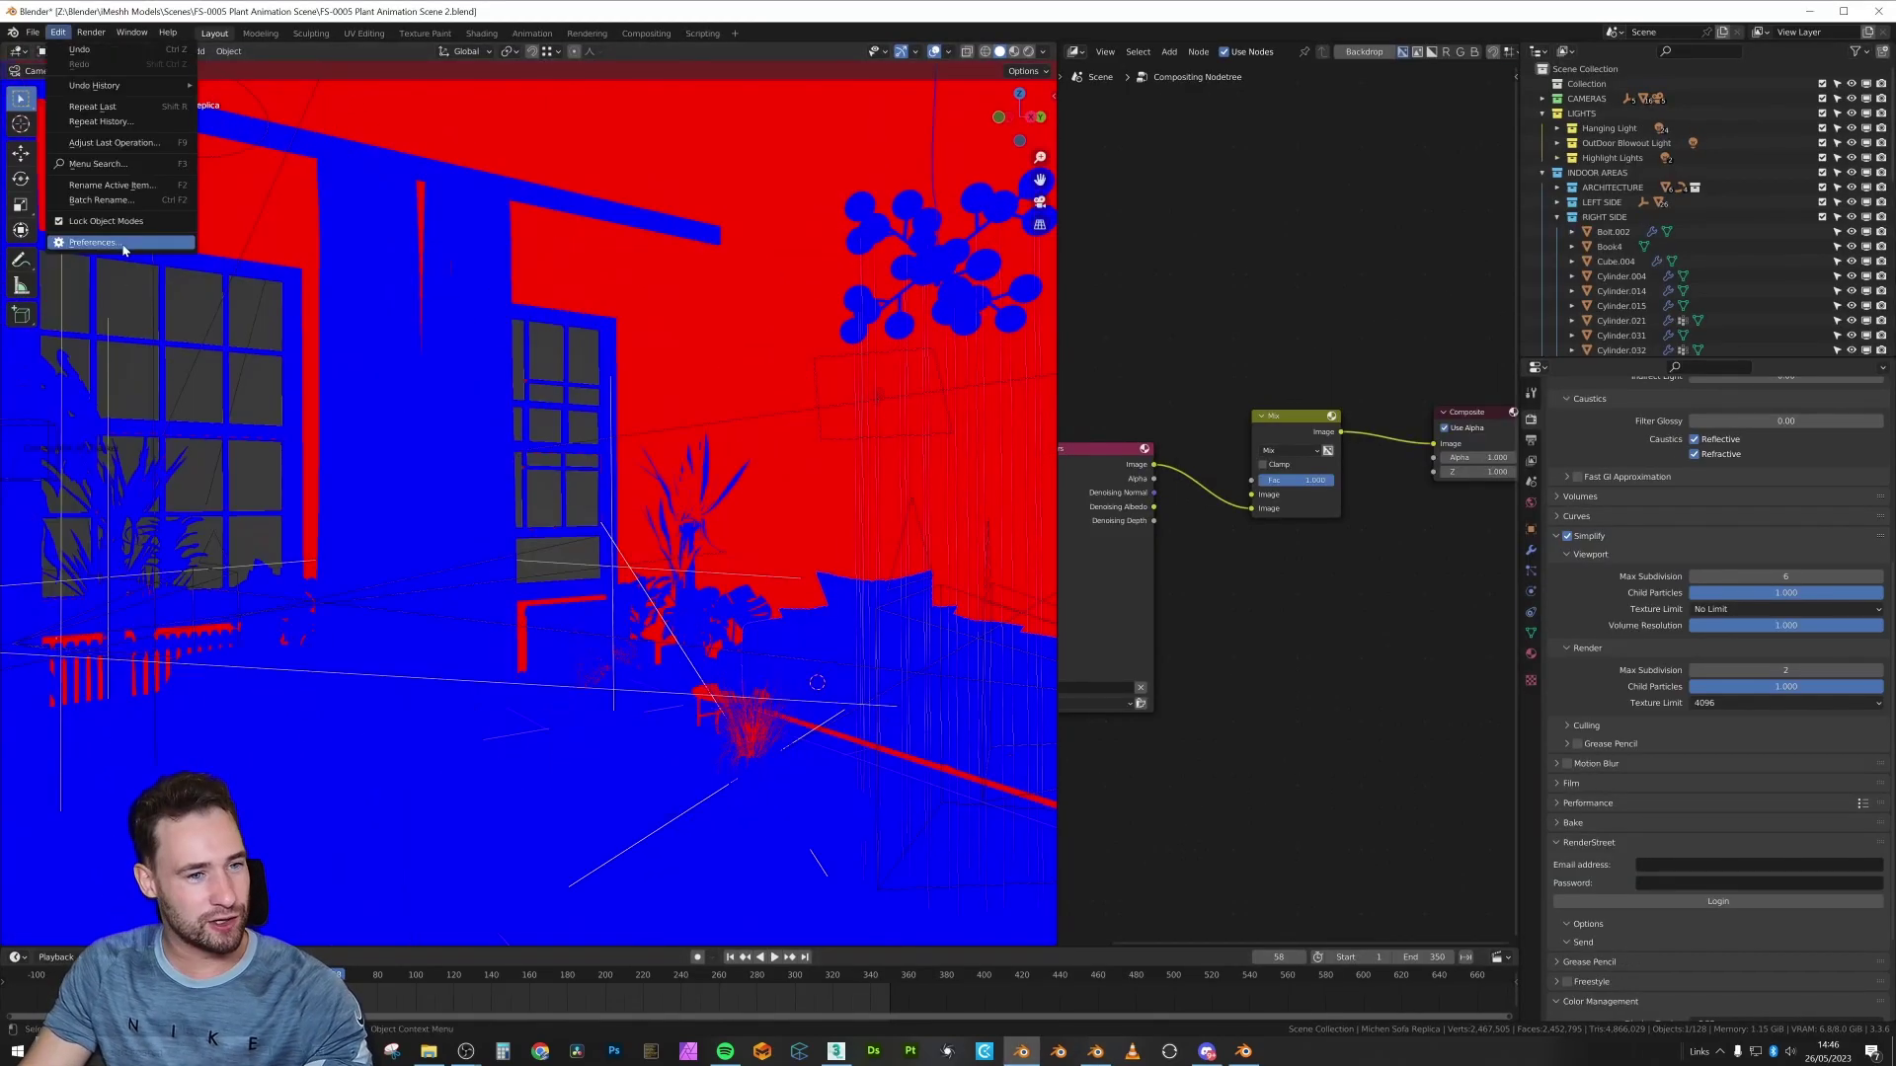
left_click(109, 246)
left_click_drag(210, 44, 391, 102)
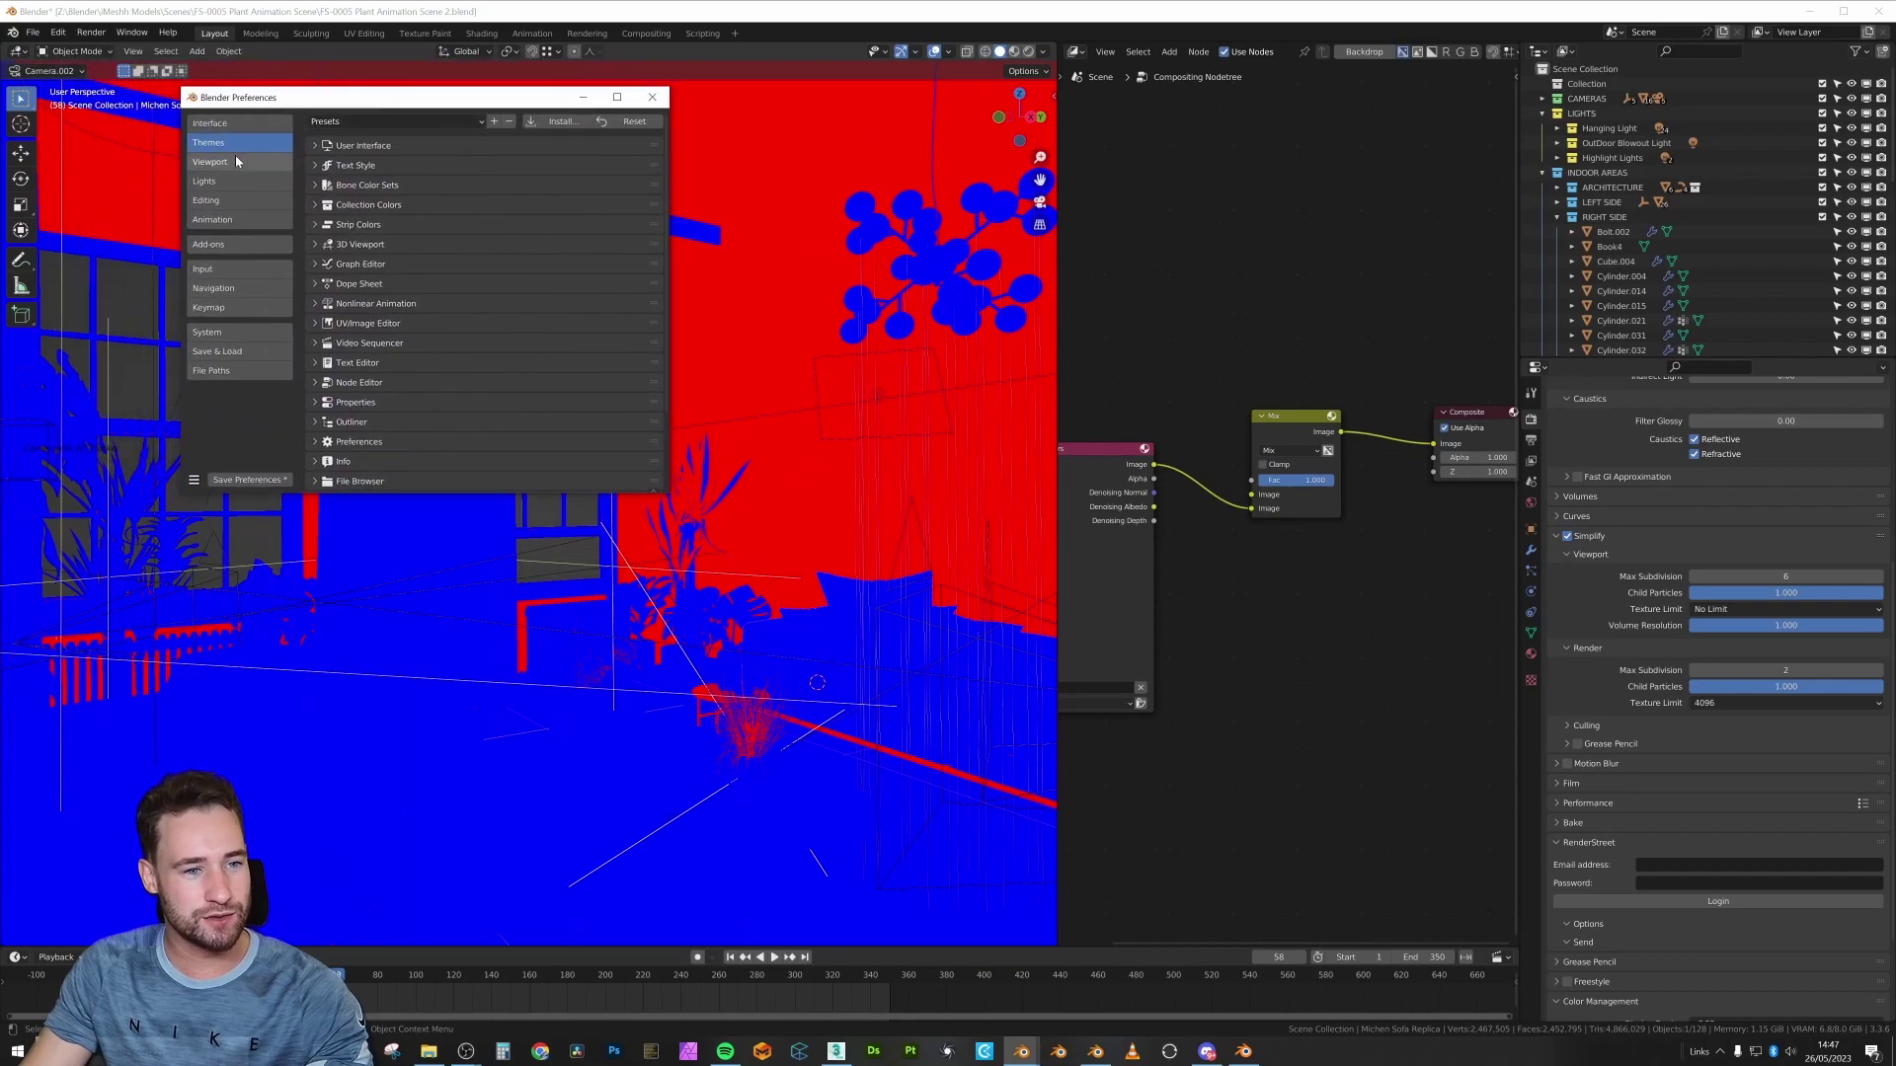
left_click(318, 246)
scroll(400, 385, "down", 12)
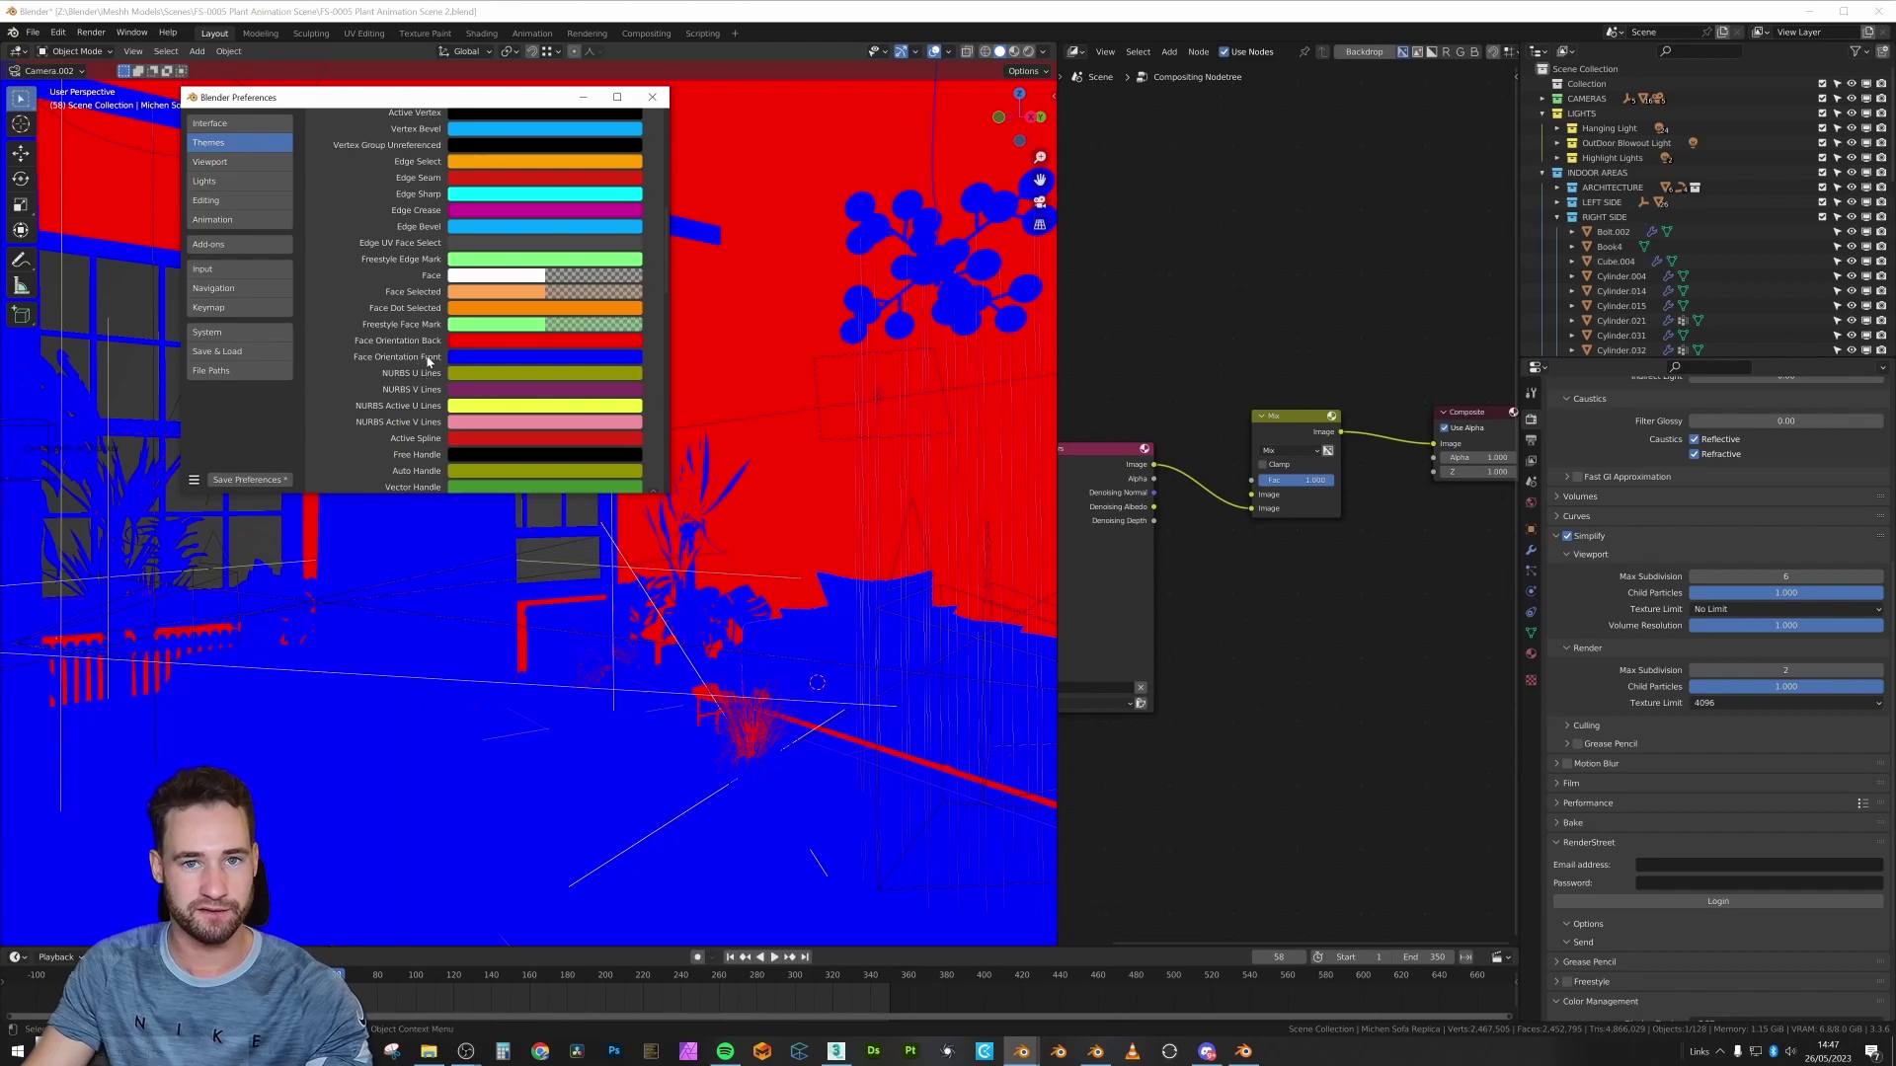
left_click(582, 360)
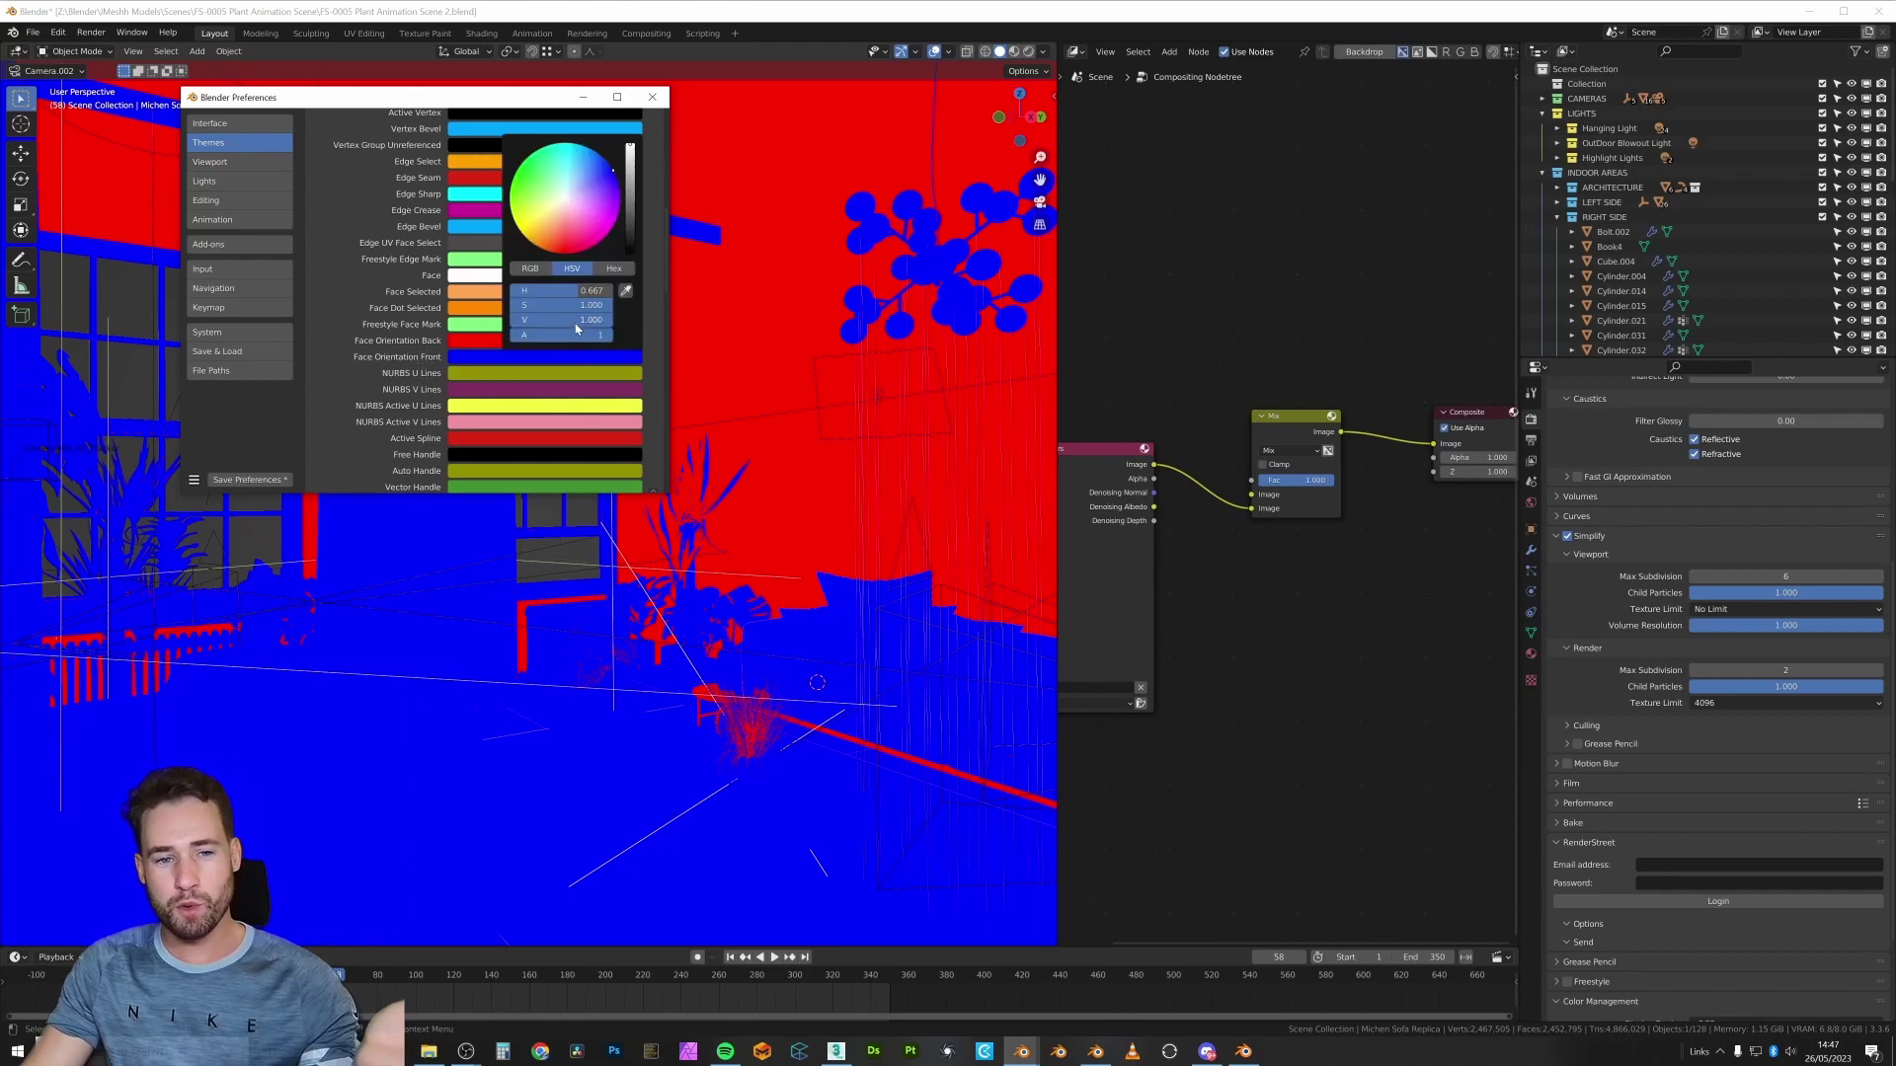
left_click_drag(578, 335, 512, 339)
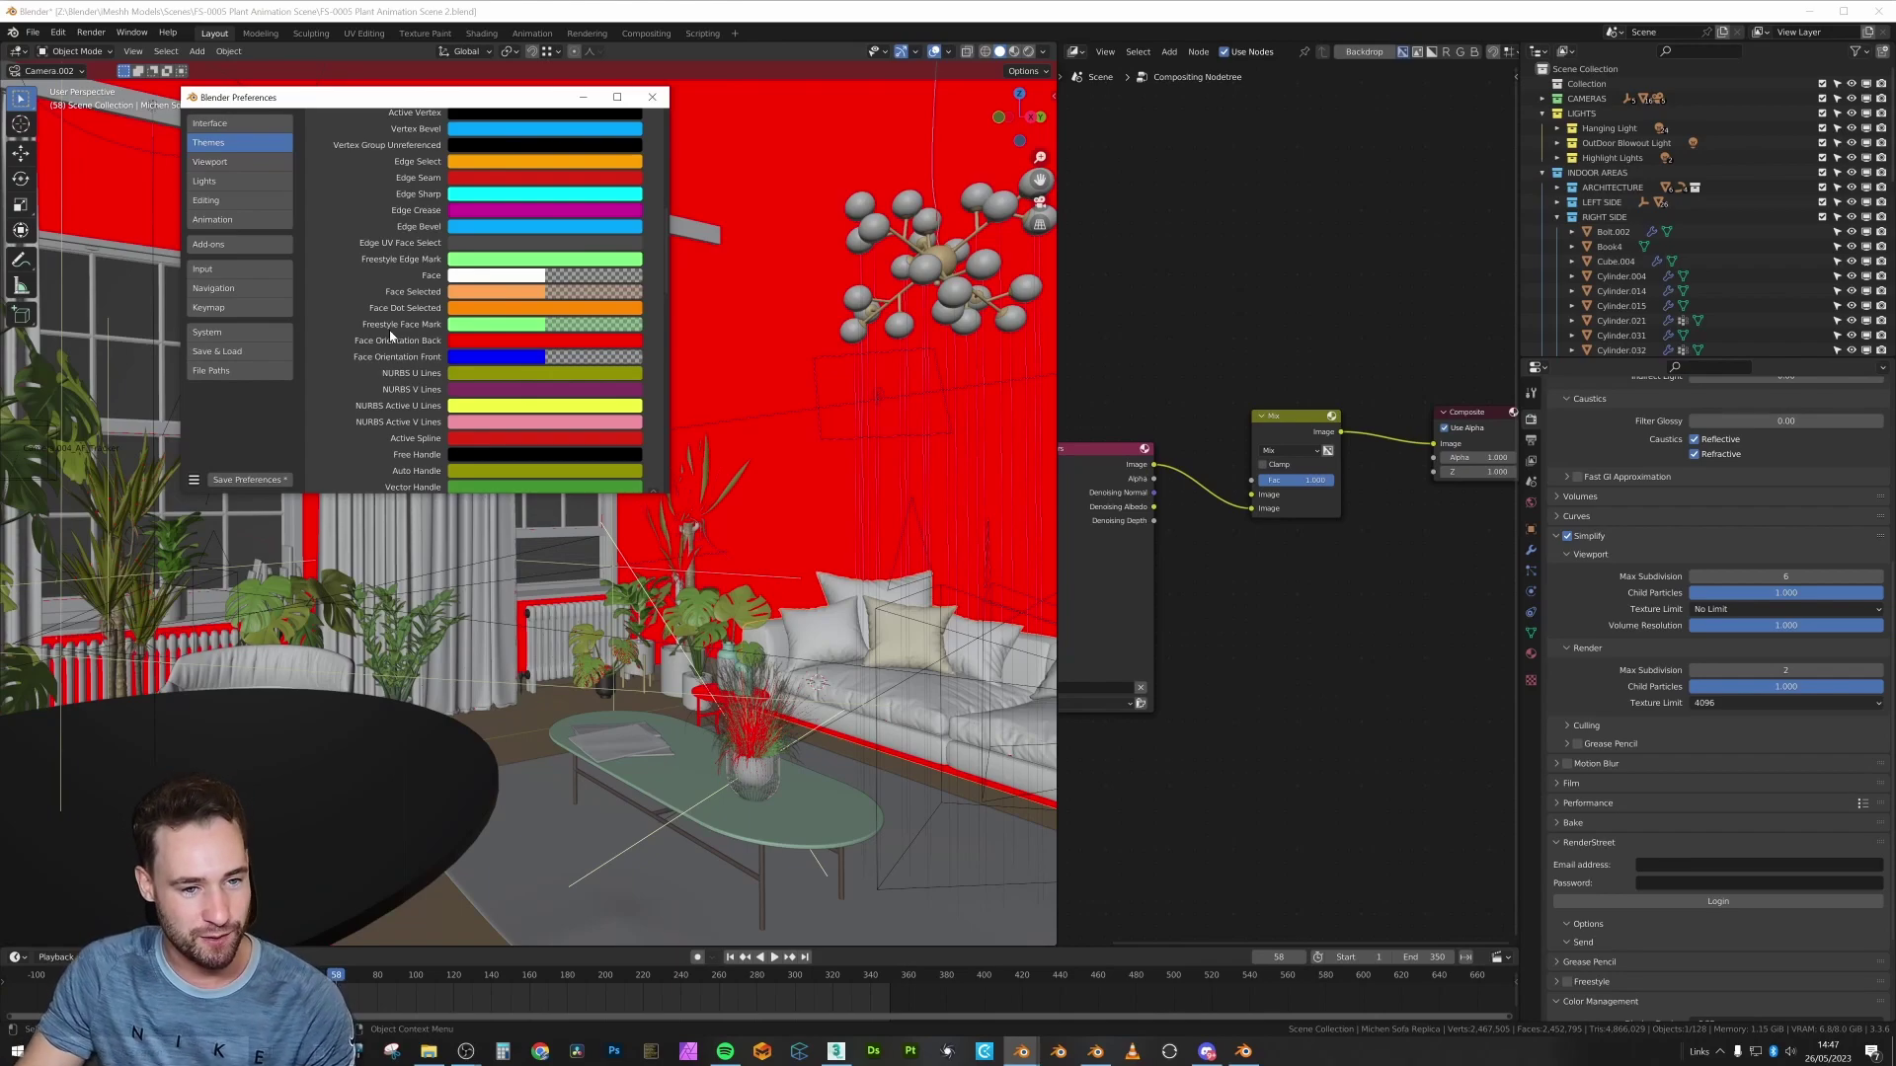
Set the Face Orientation Back alpha to 0.02 and save the preferences
left_click(572, 342)
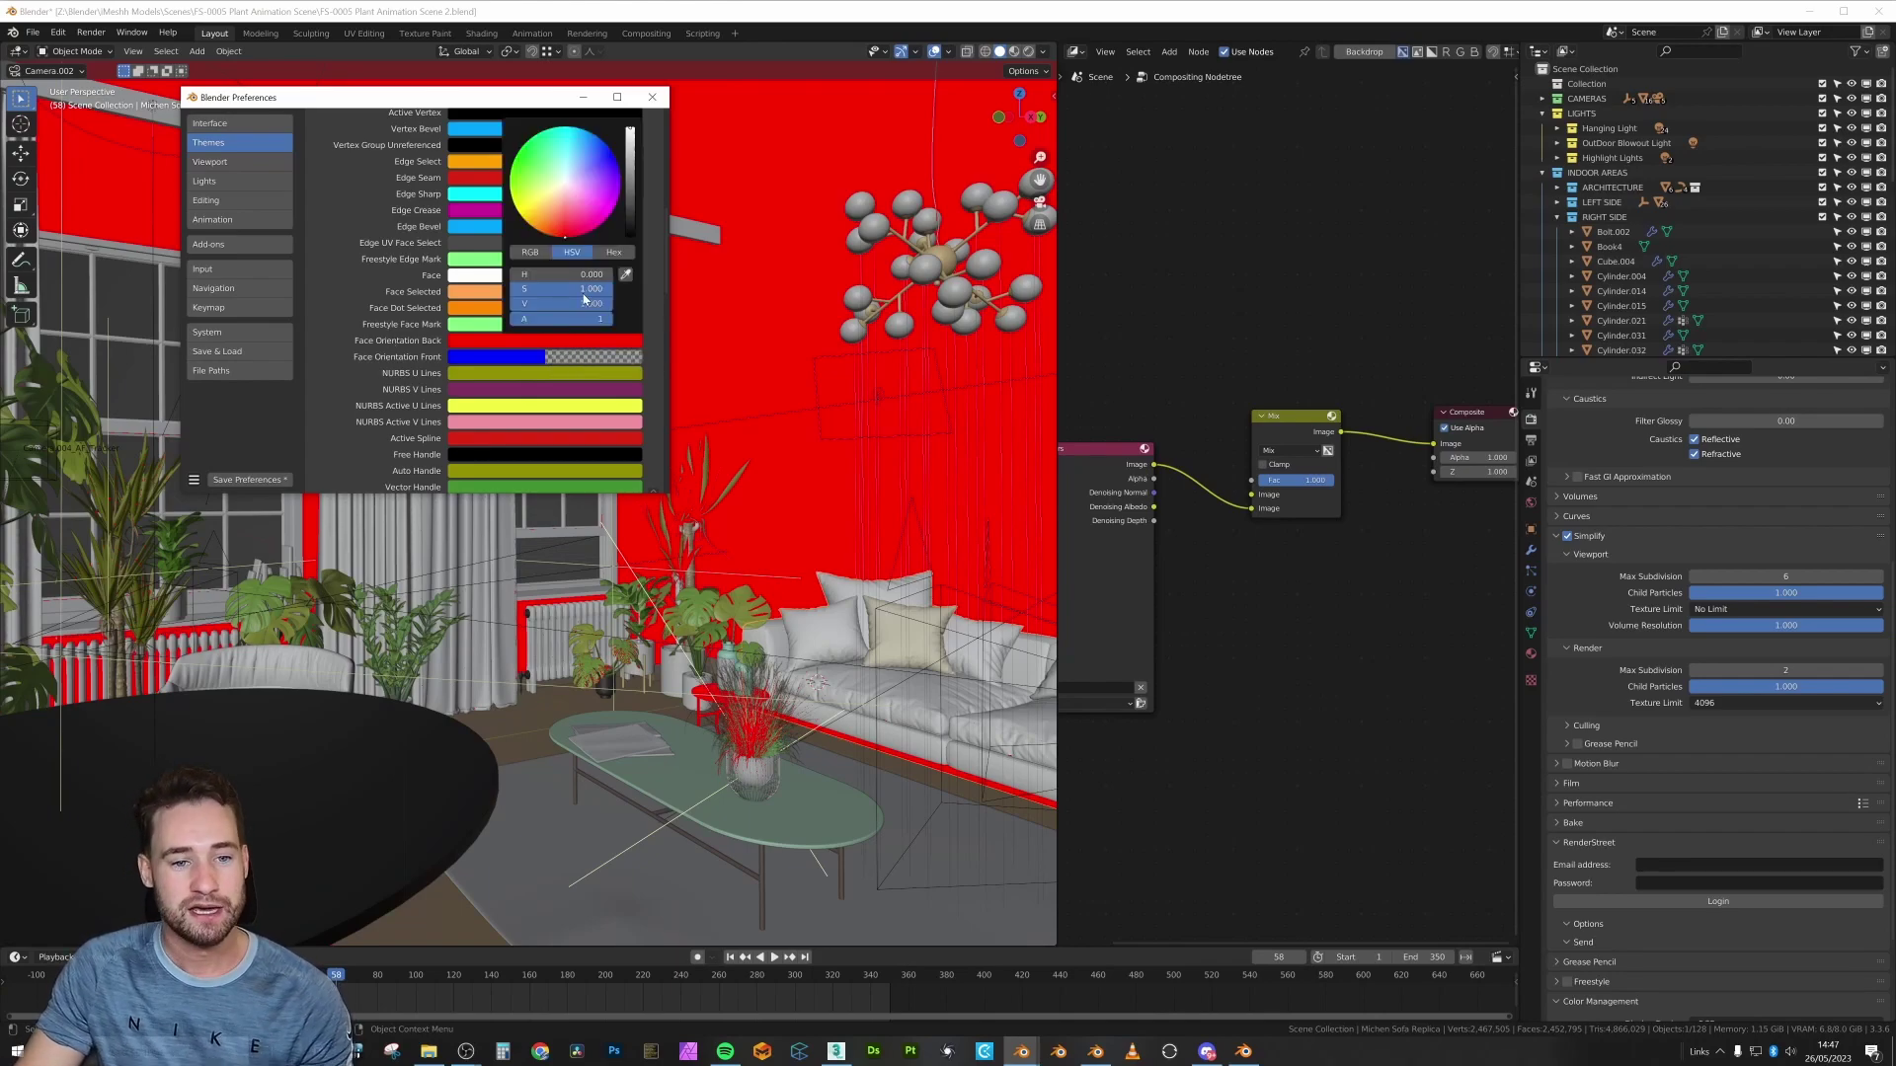
left_click_drag(572, 319, 514, 319)
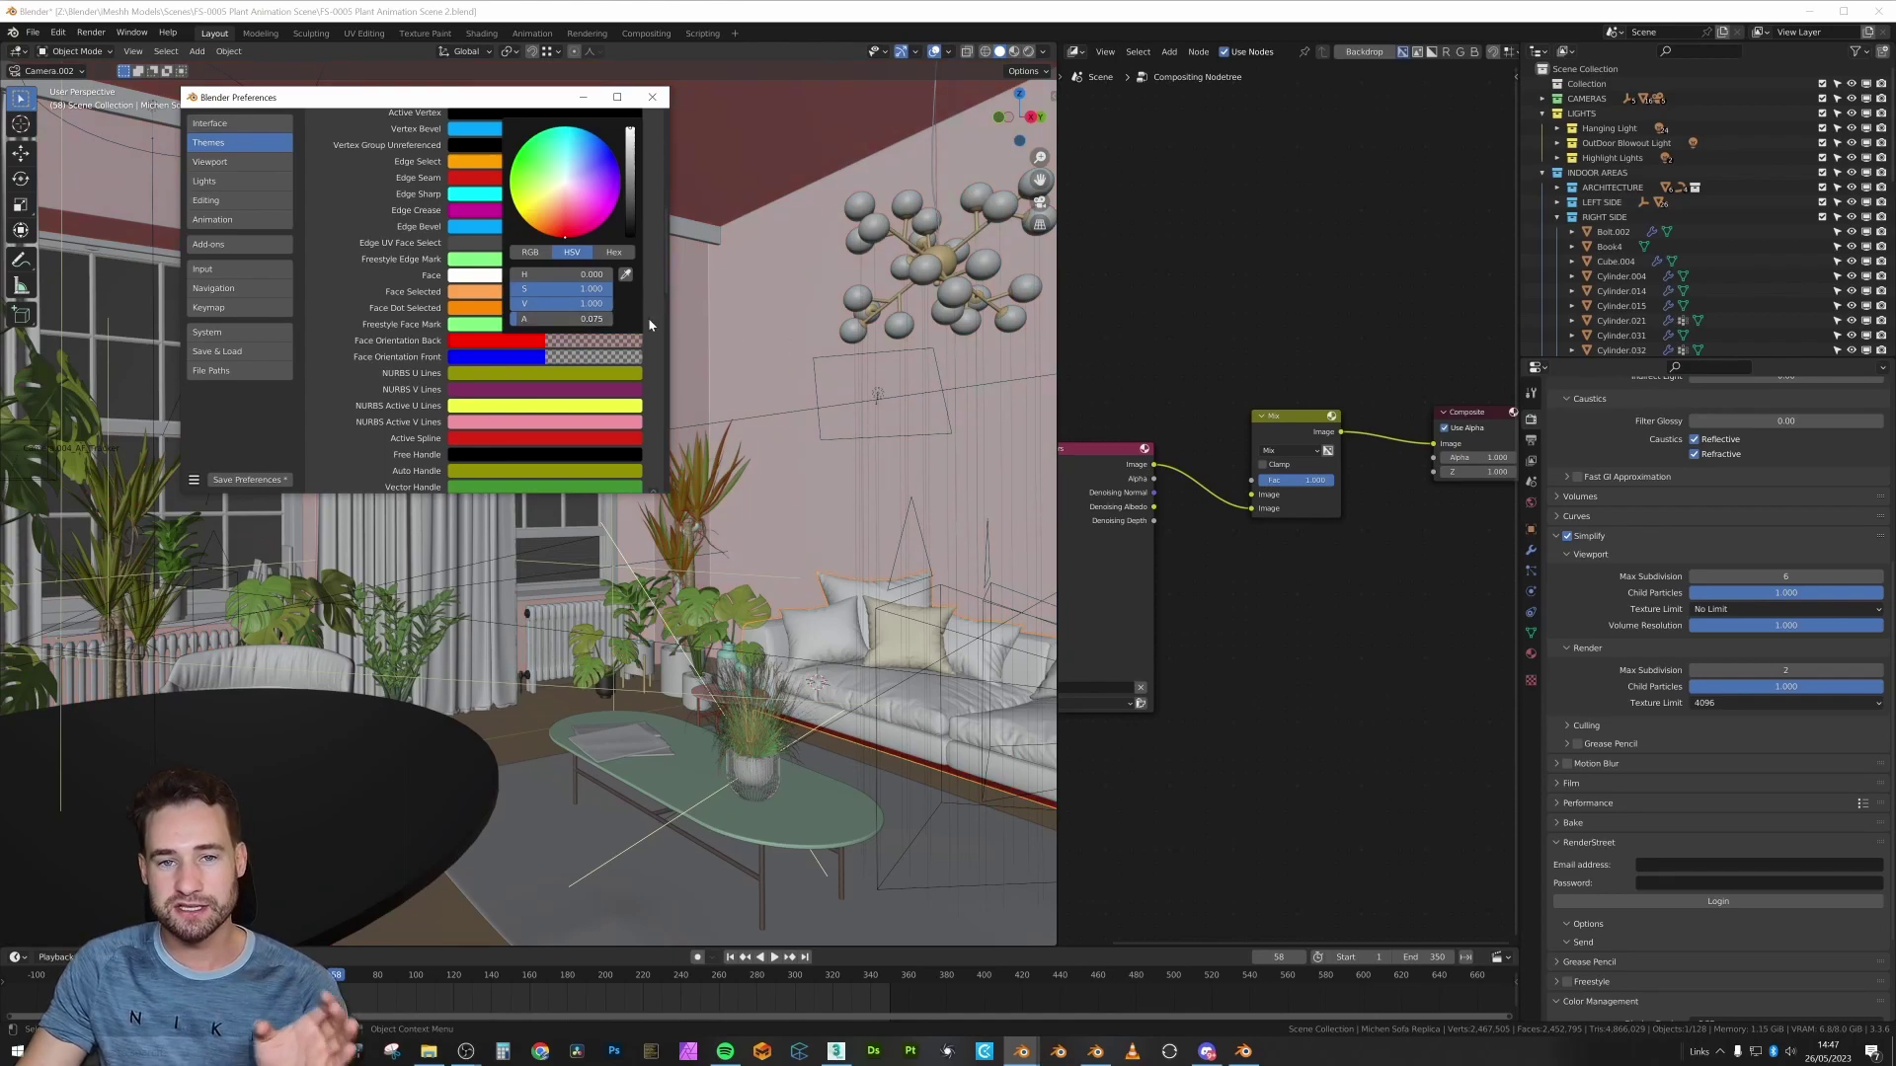
left_click(605, 342)
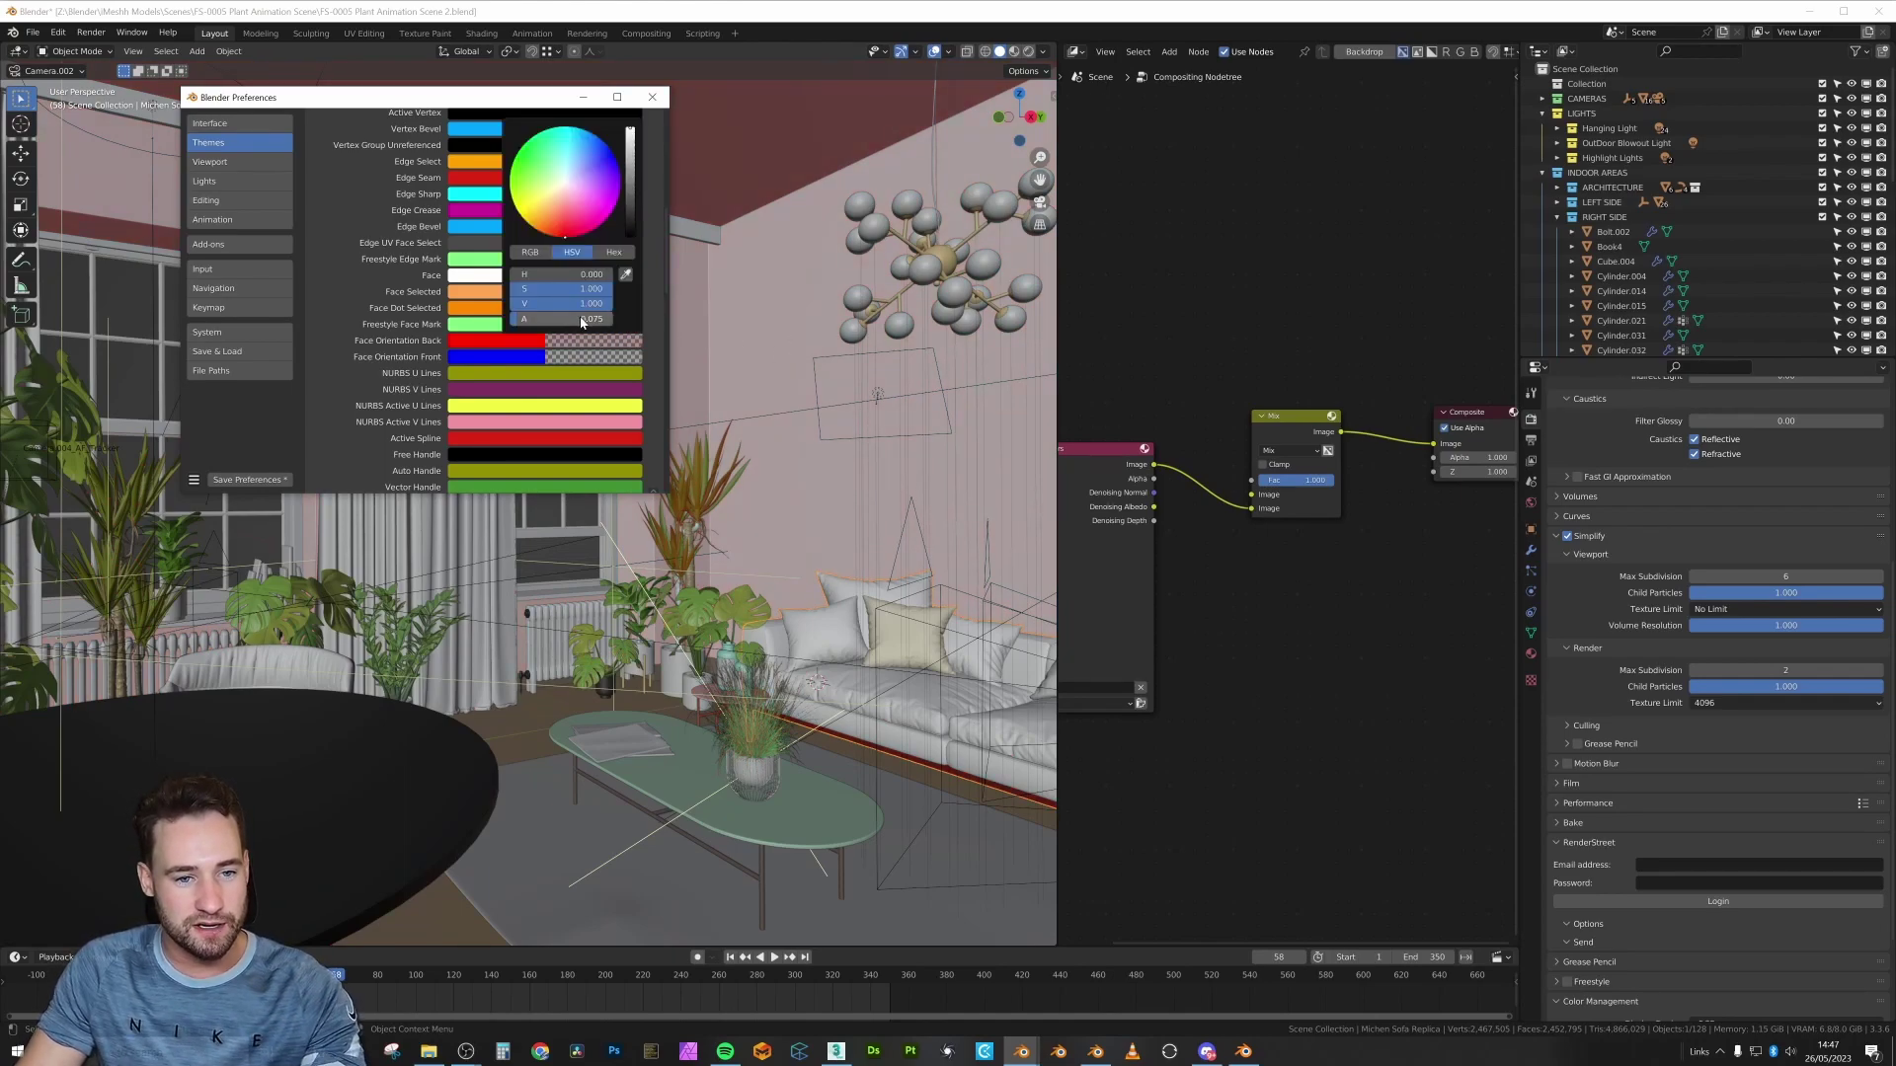
left_click(582, 319)
type("0.02")
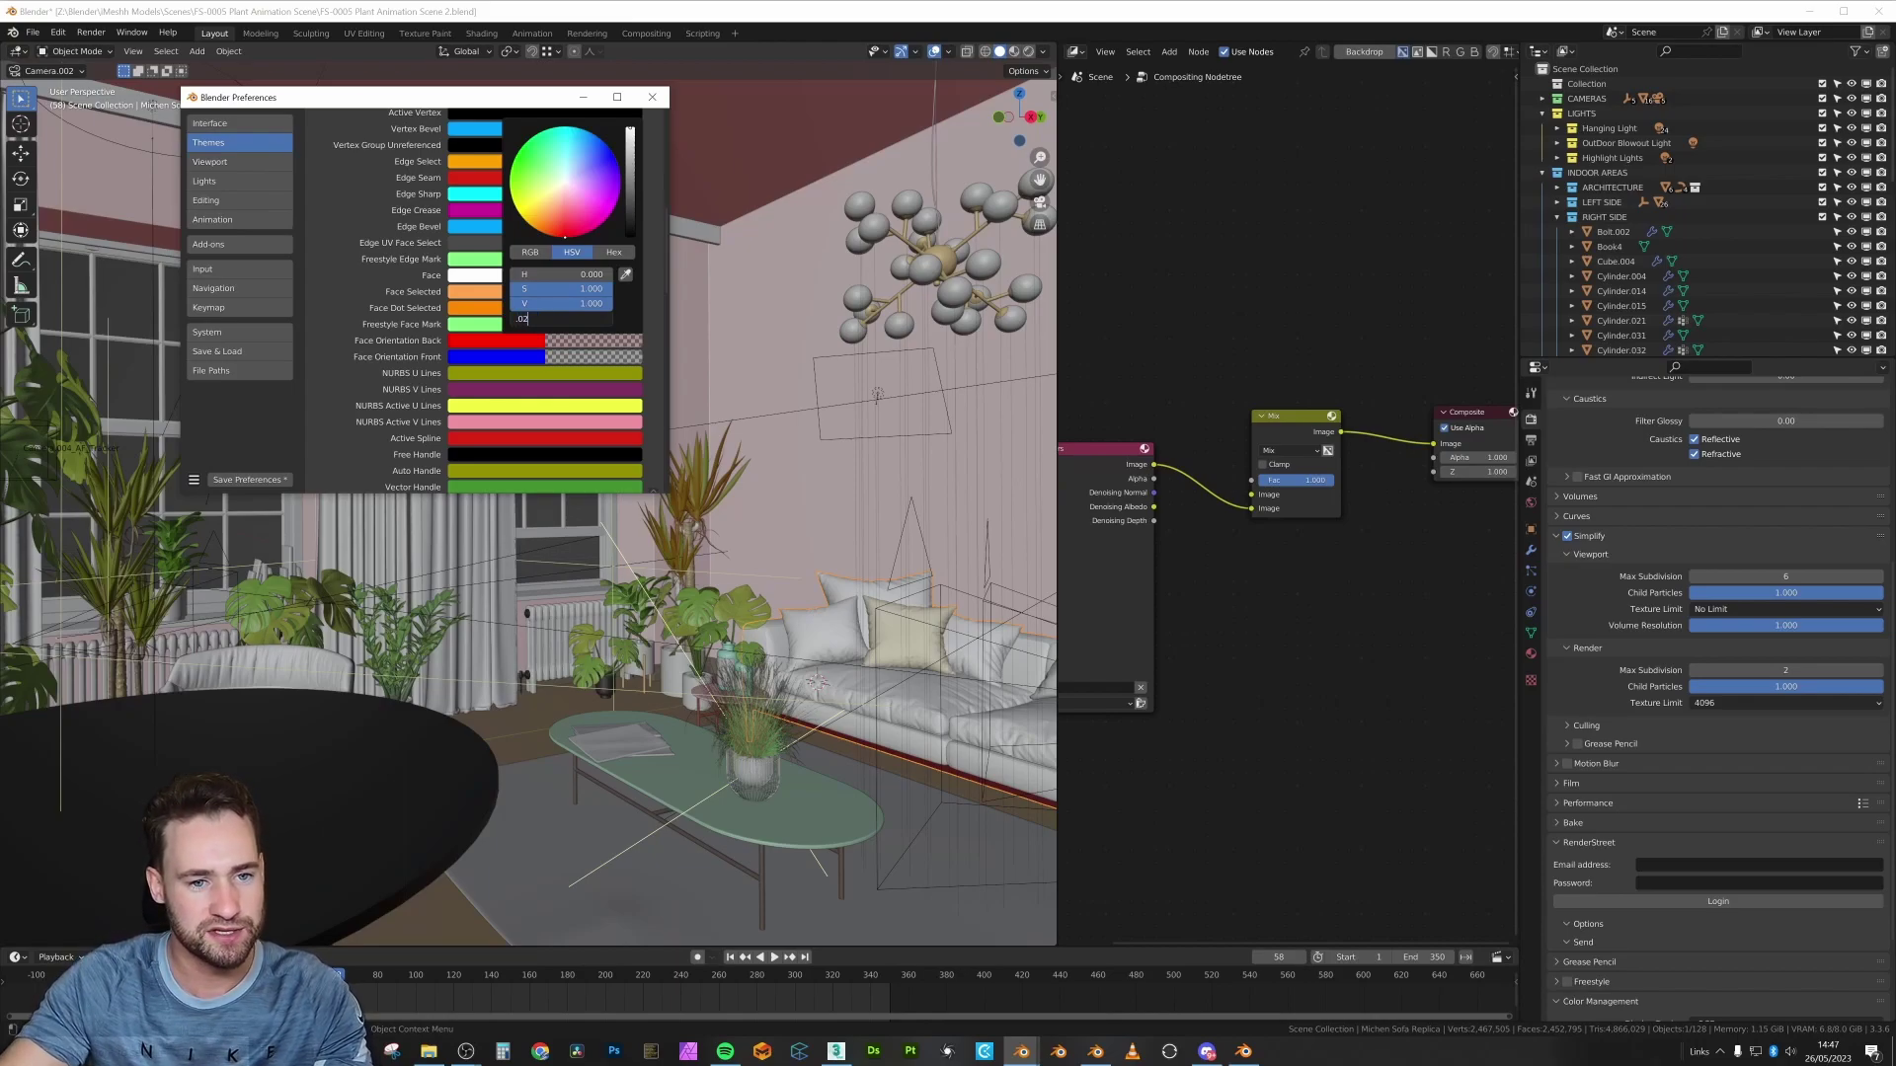
key("Return")
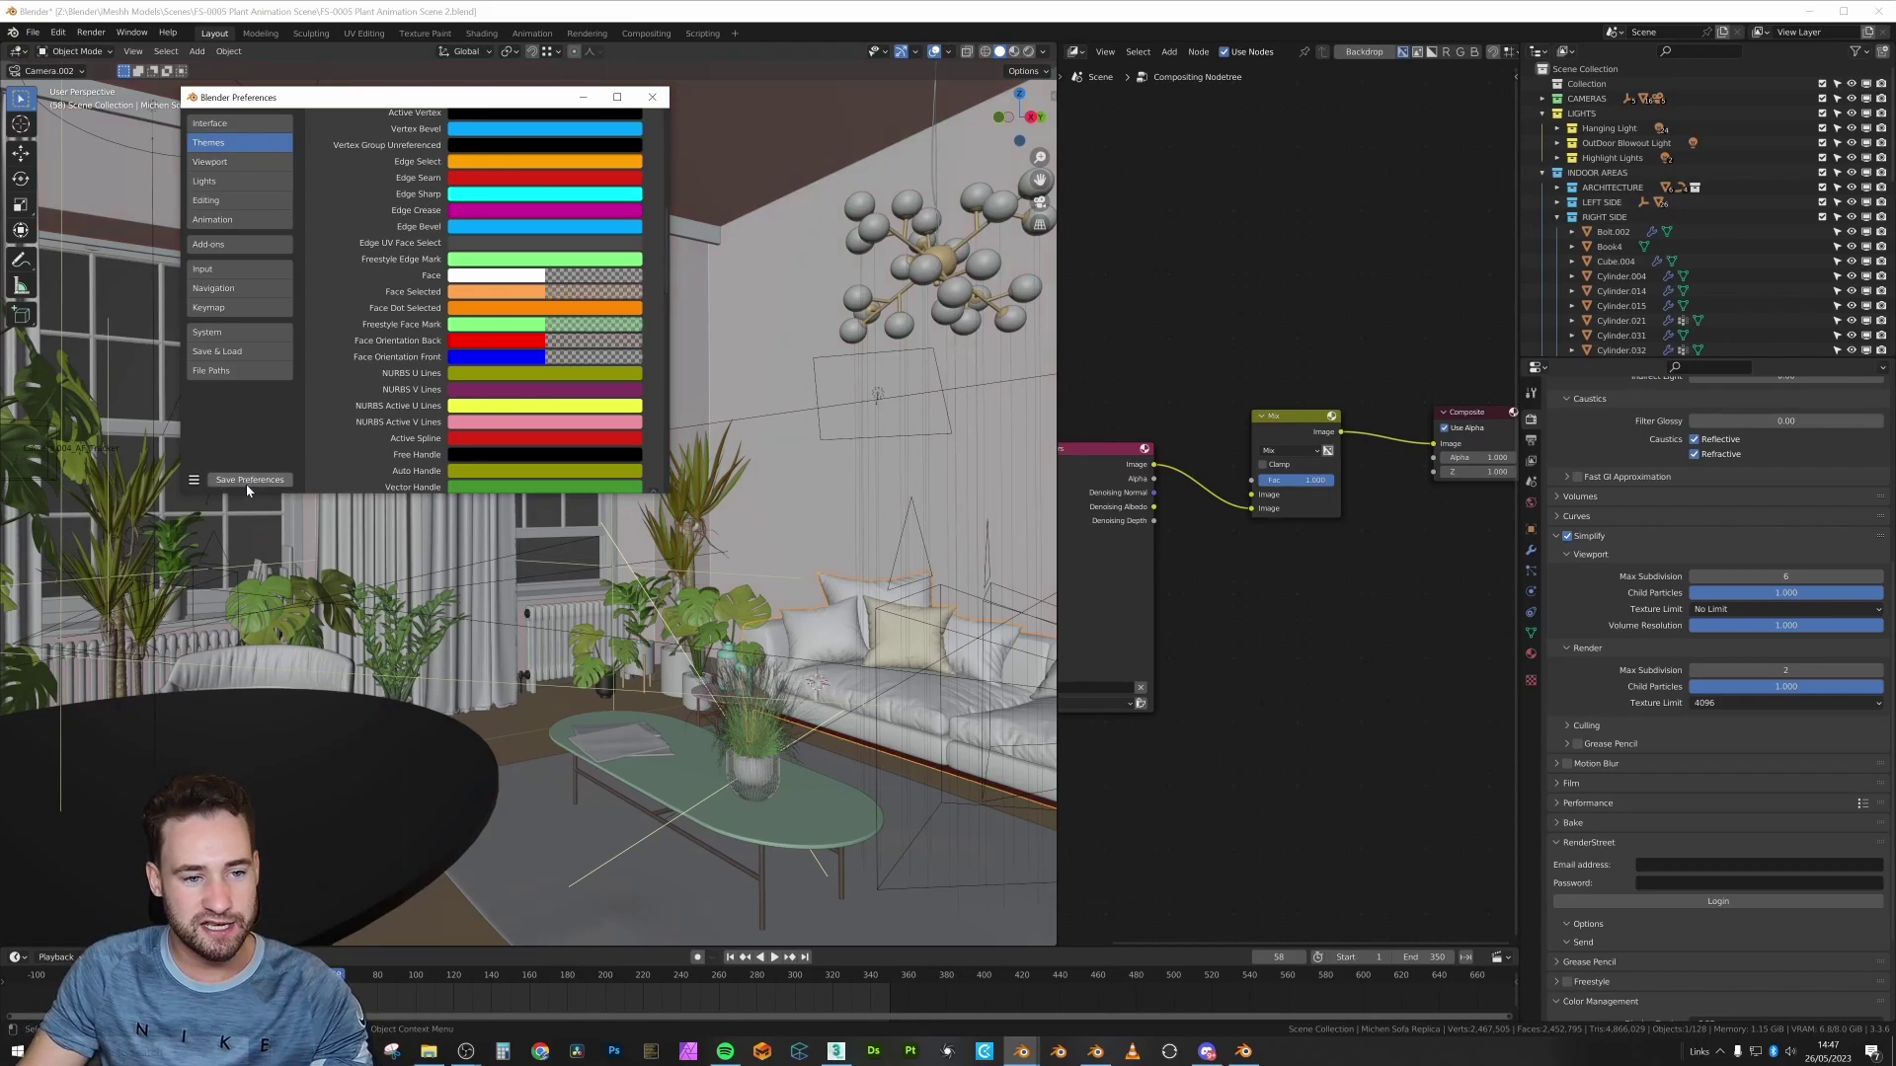
left_click(247, 480)
left_click(651, 96)
middle_click_drag(711, 297, 596, 374)
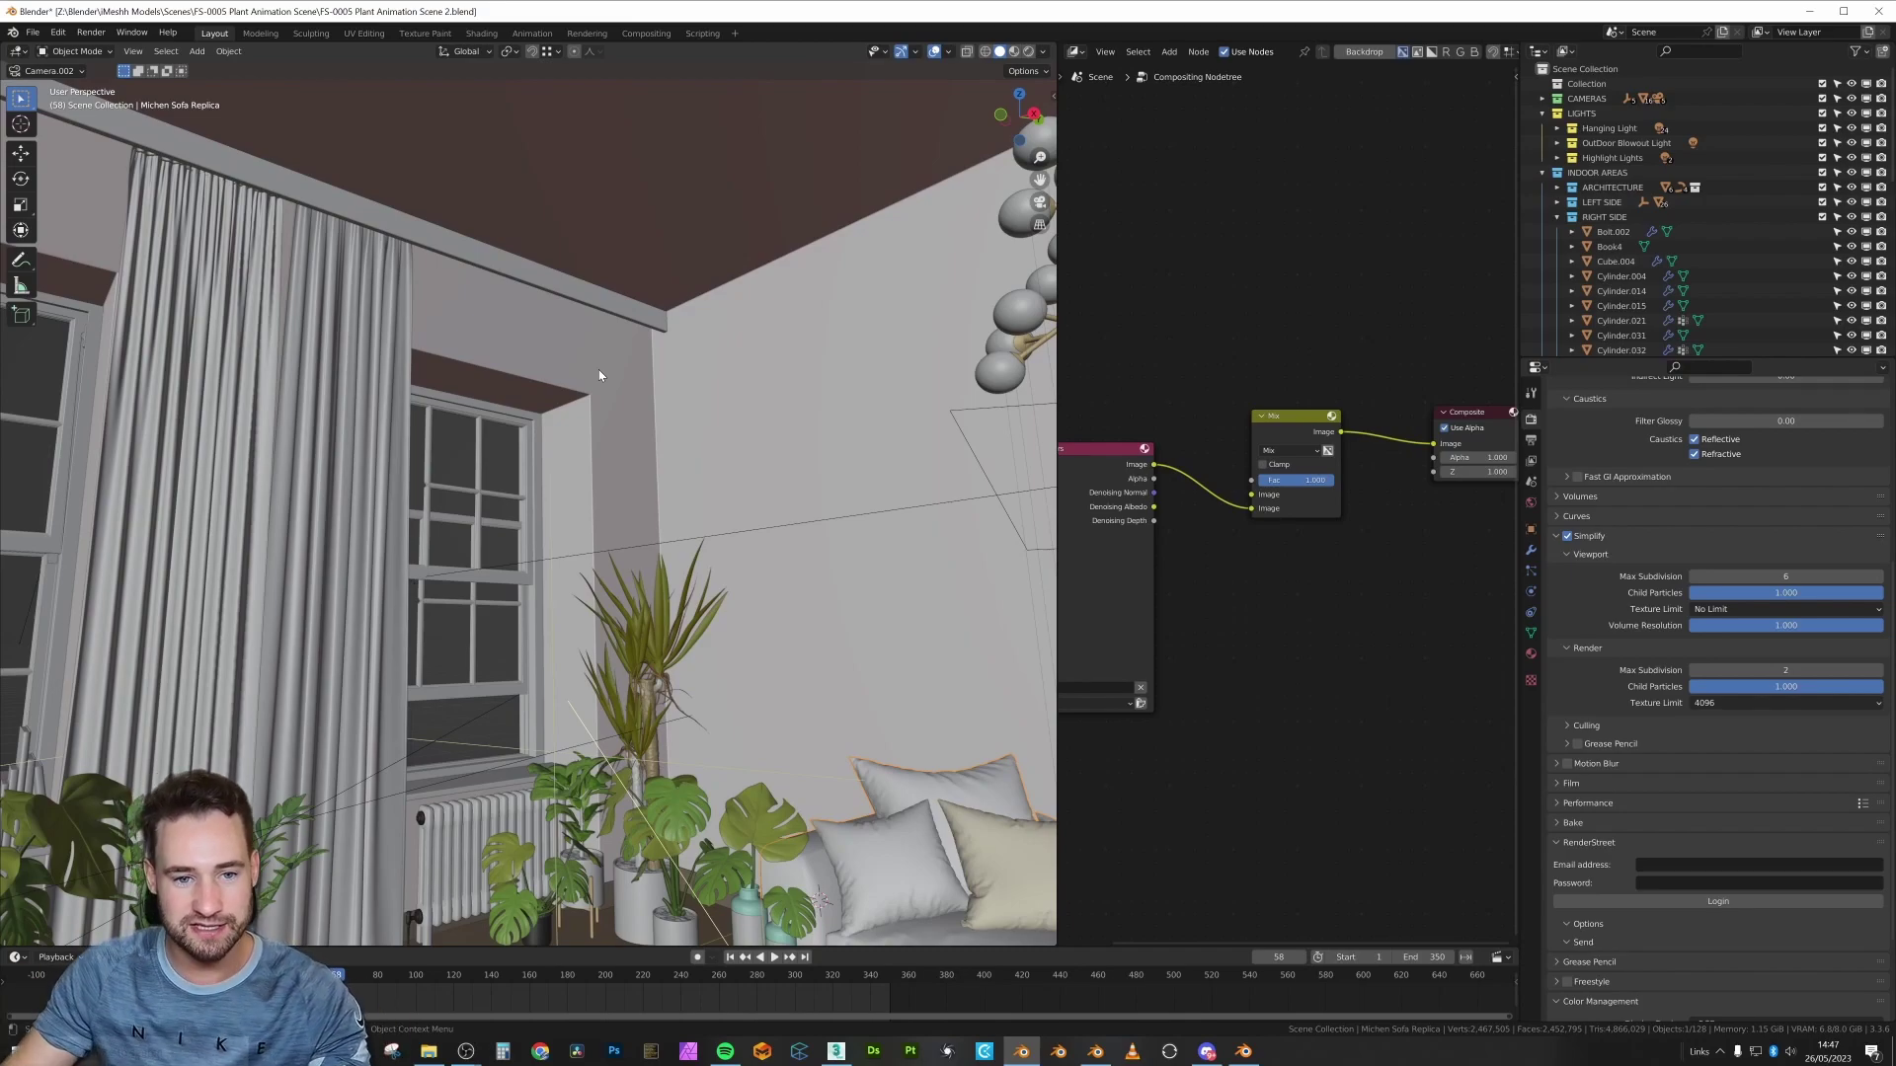
Select the wall mesh and flip its normals in Edit Mode to remove the back-face tint
left_click(599, 374)
key("Tab")
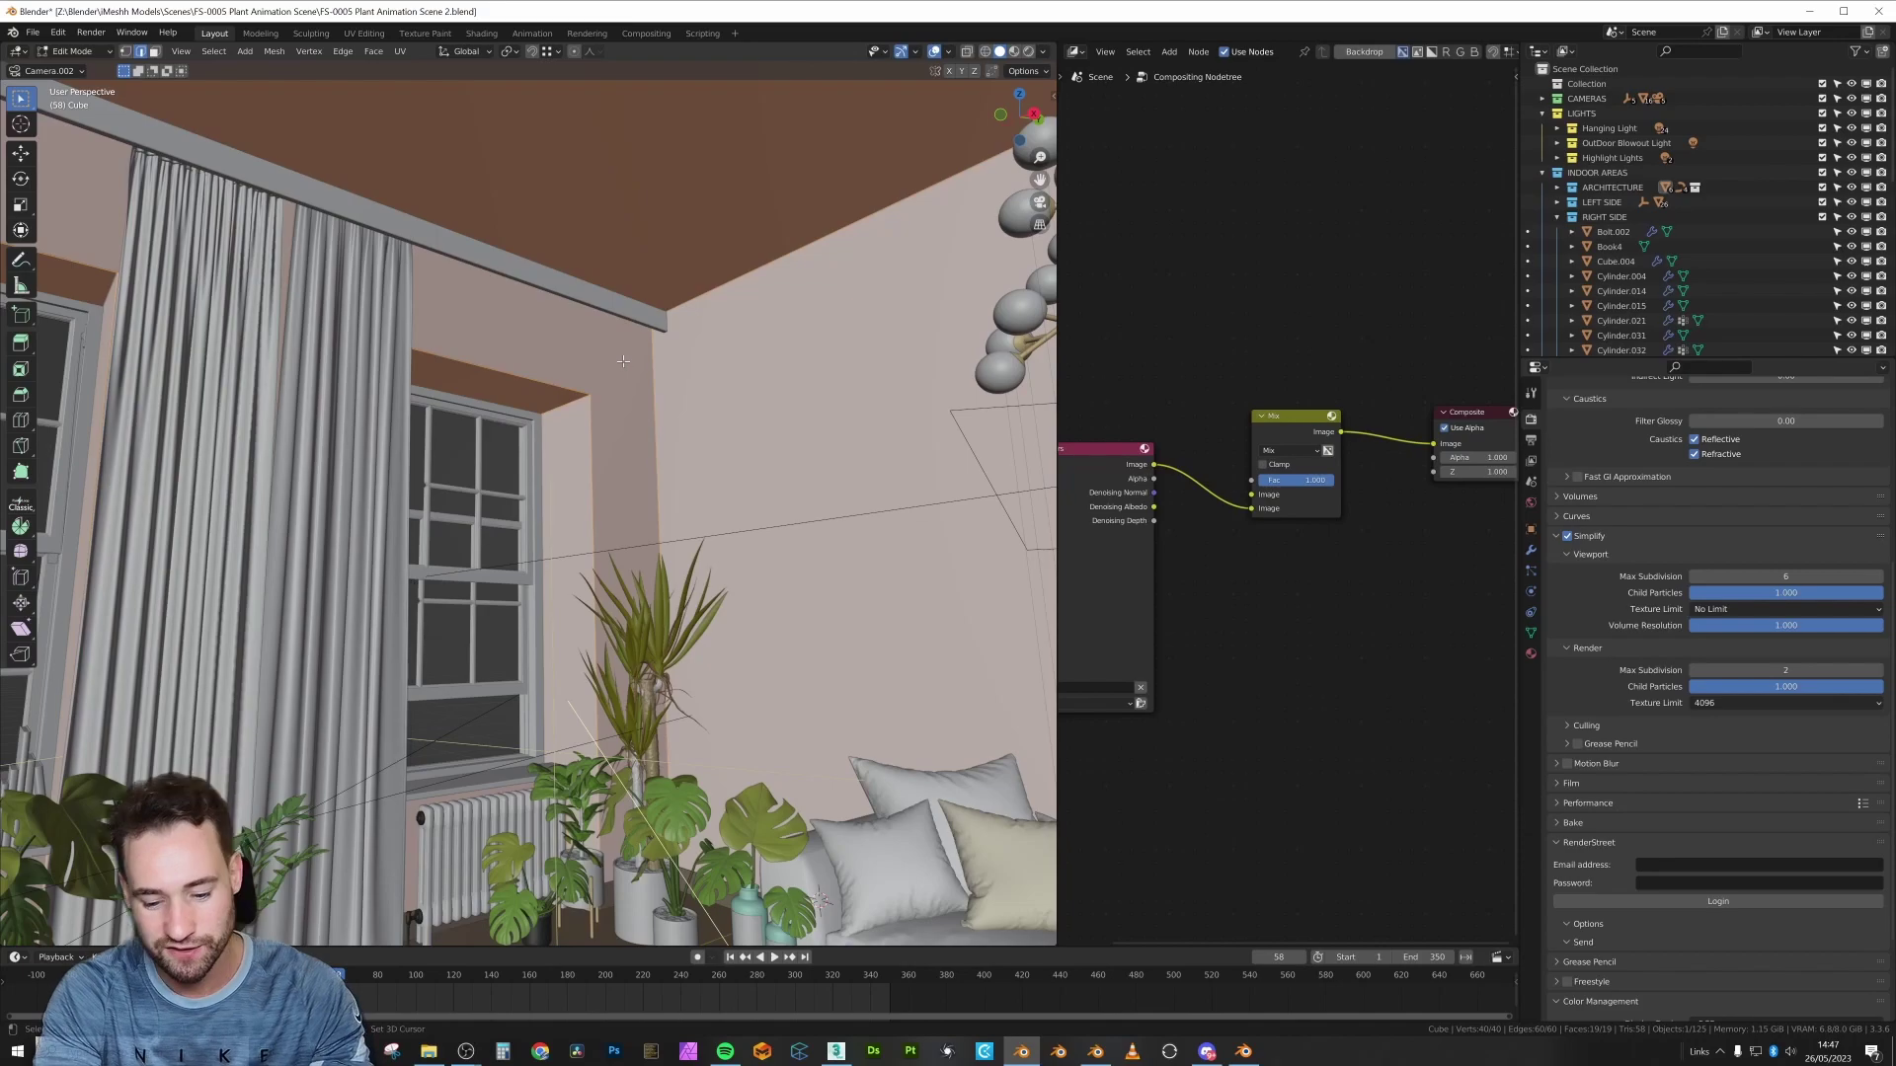
key("alt+n")
key("f")
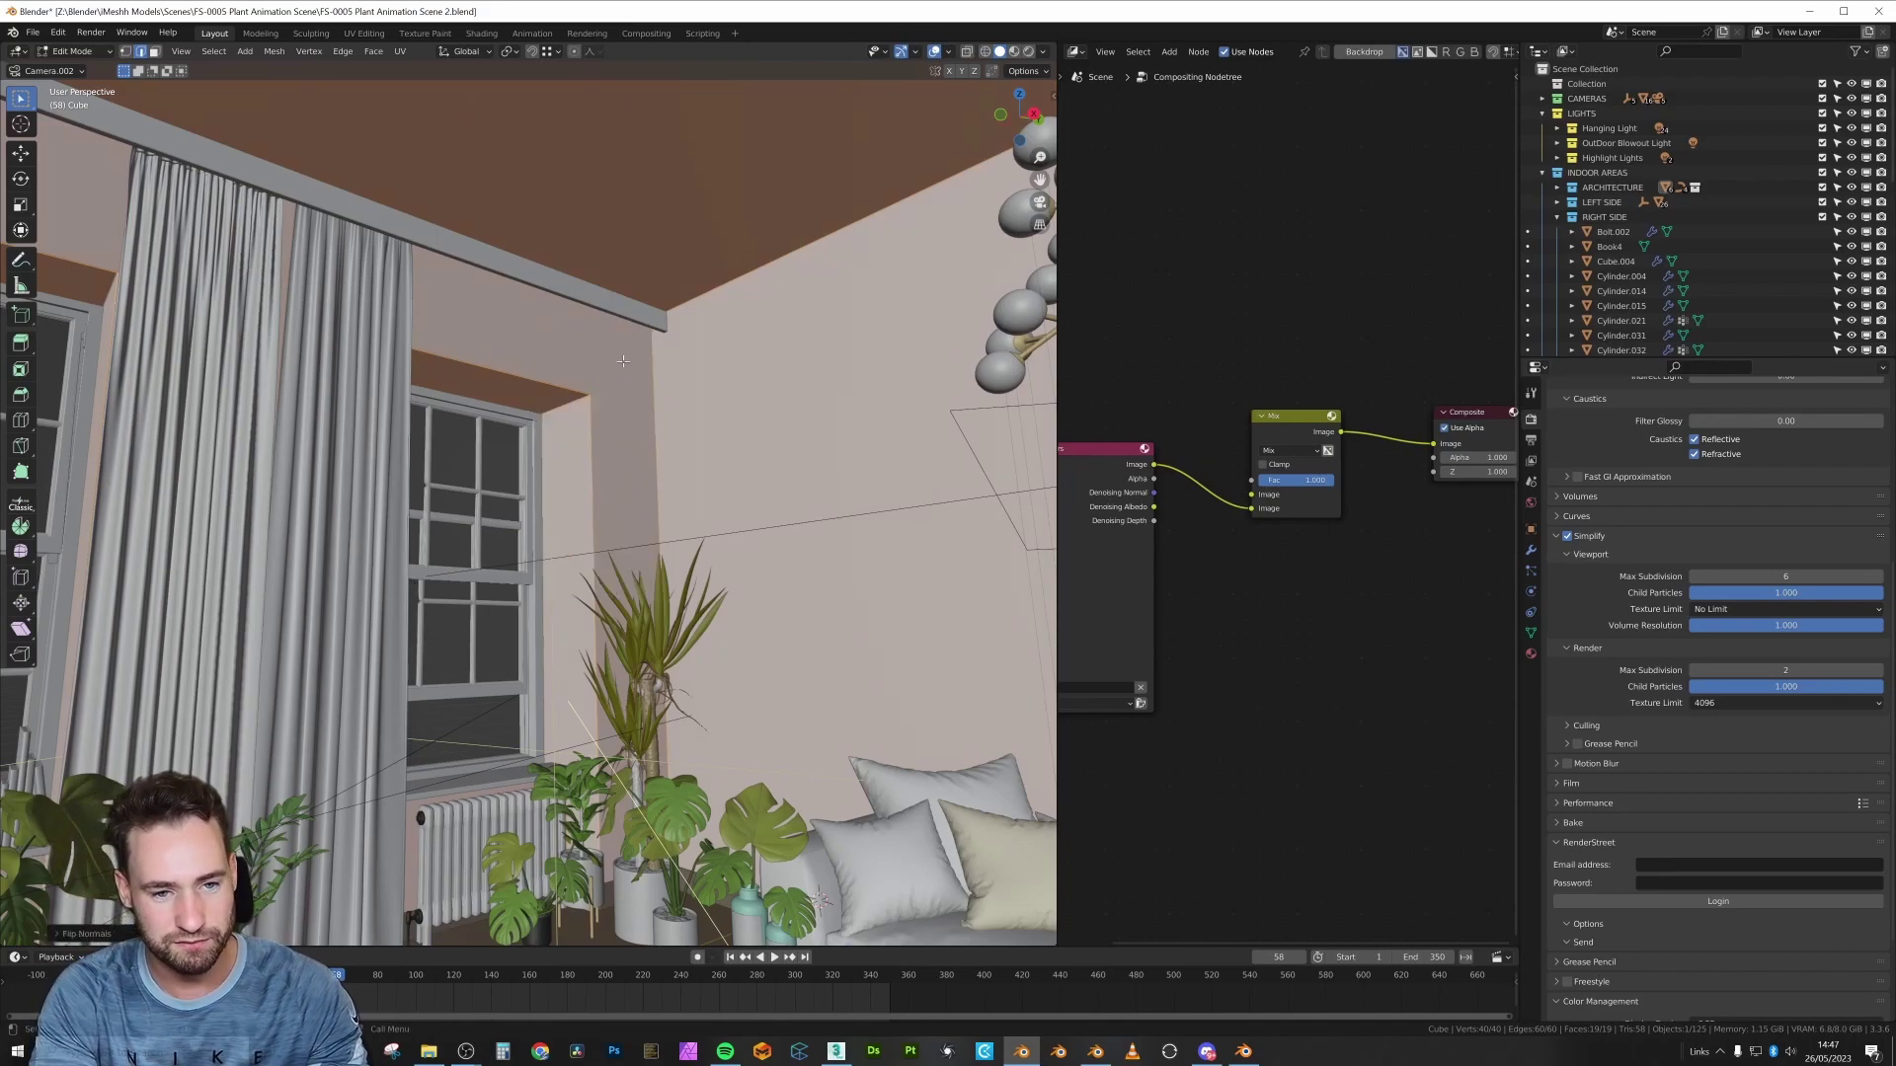
key("Tab")
scroll(648, 383, "down", 3)
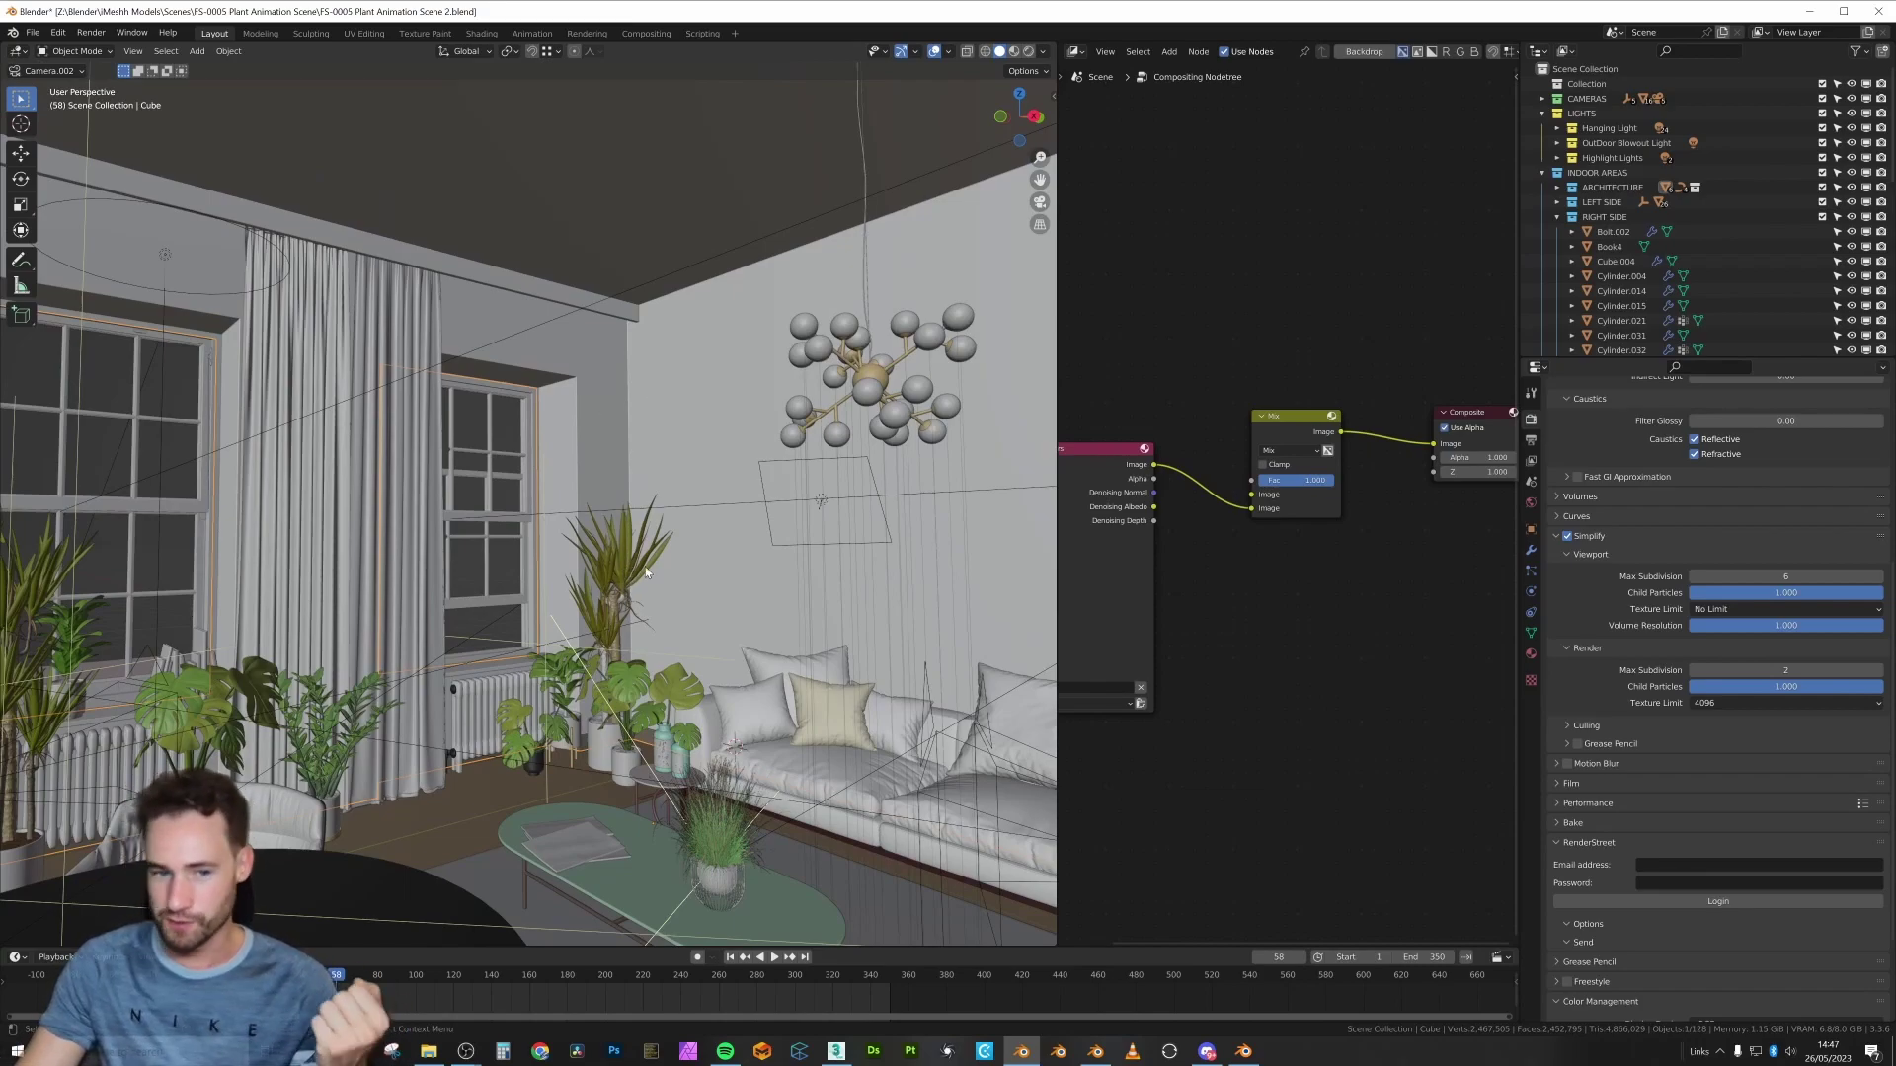
Open Blender Preferences from the Edit menu
left_click(58, 31)
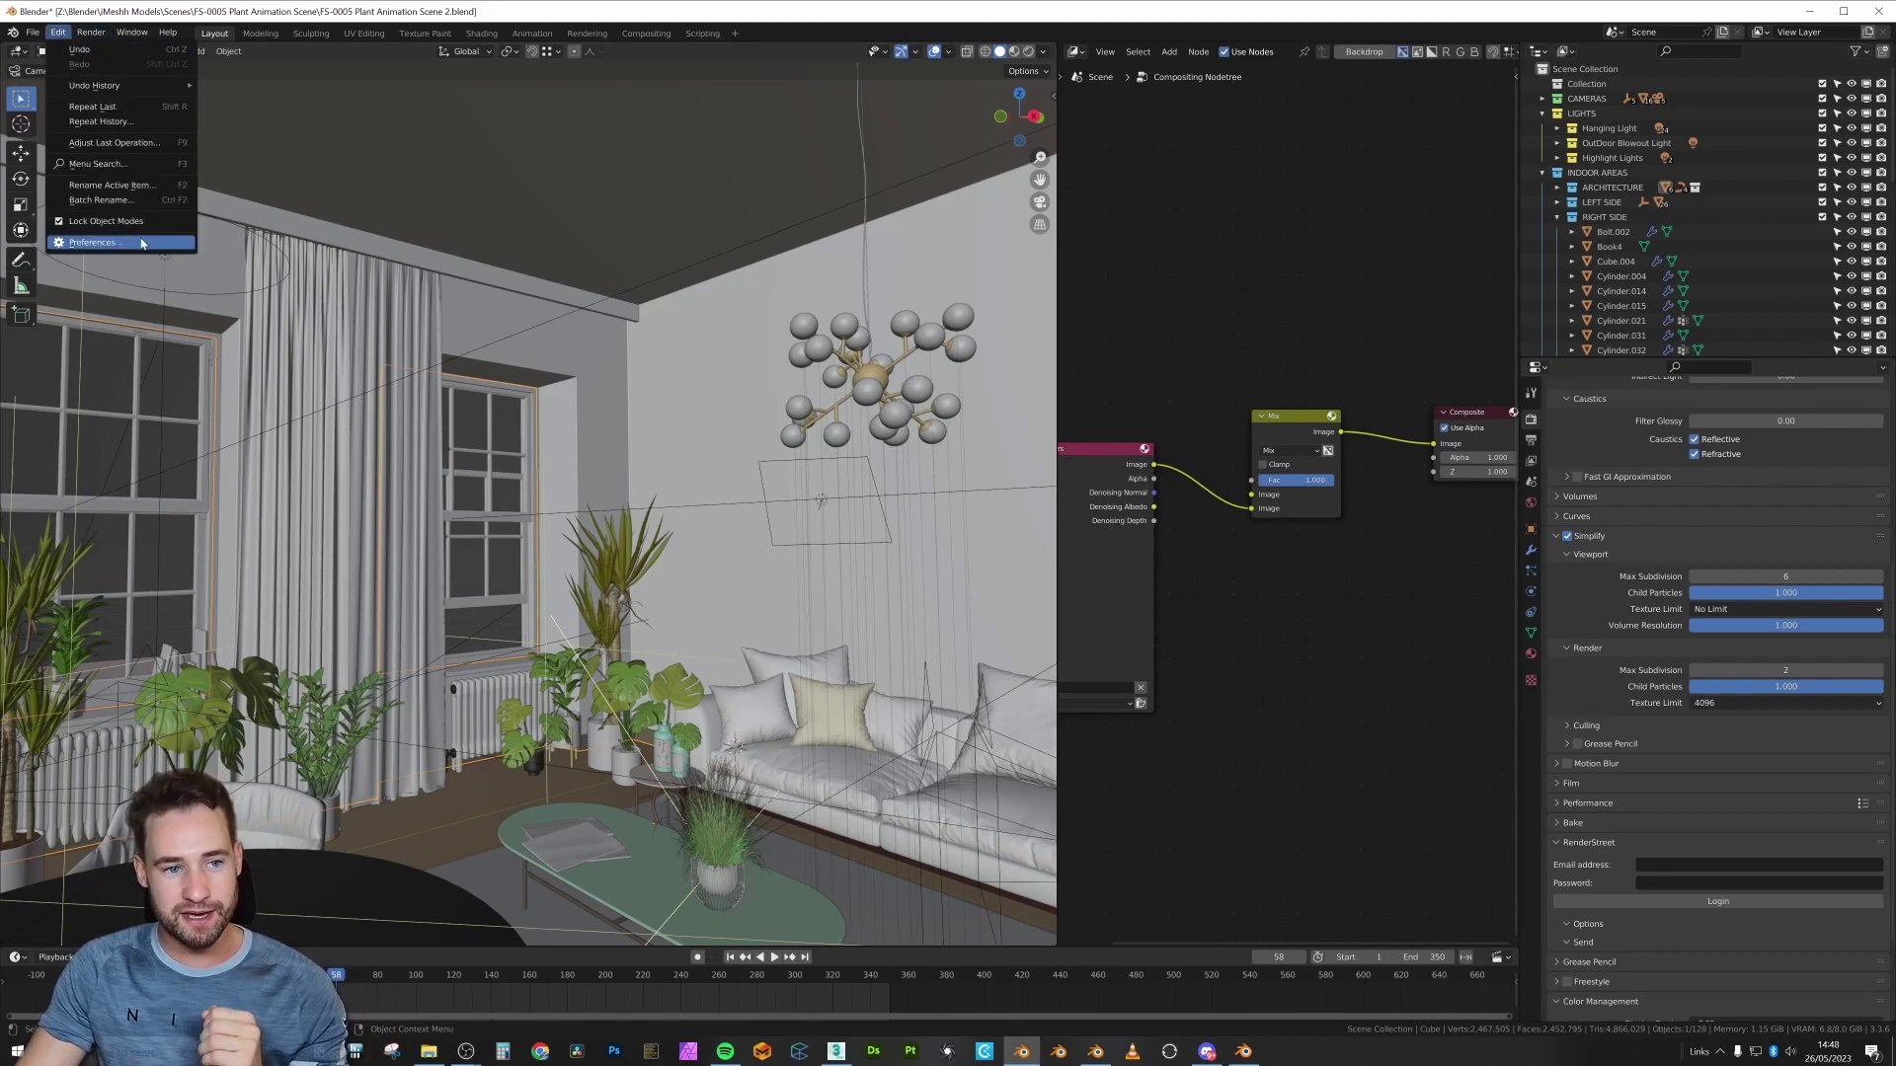
left_click(89, 243)
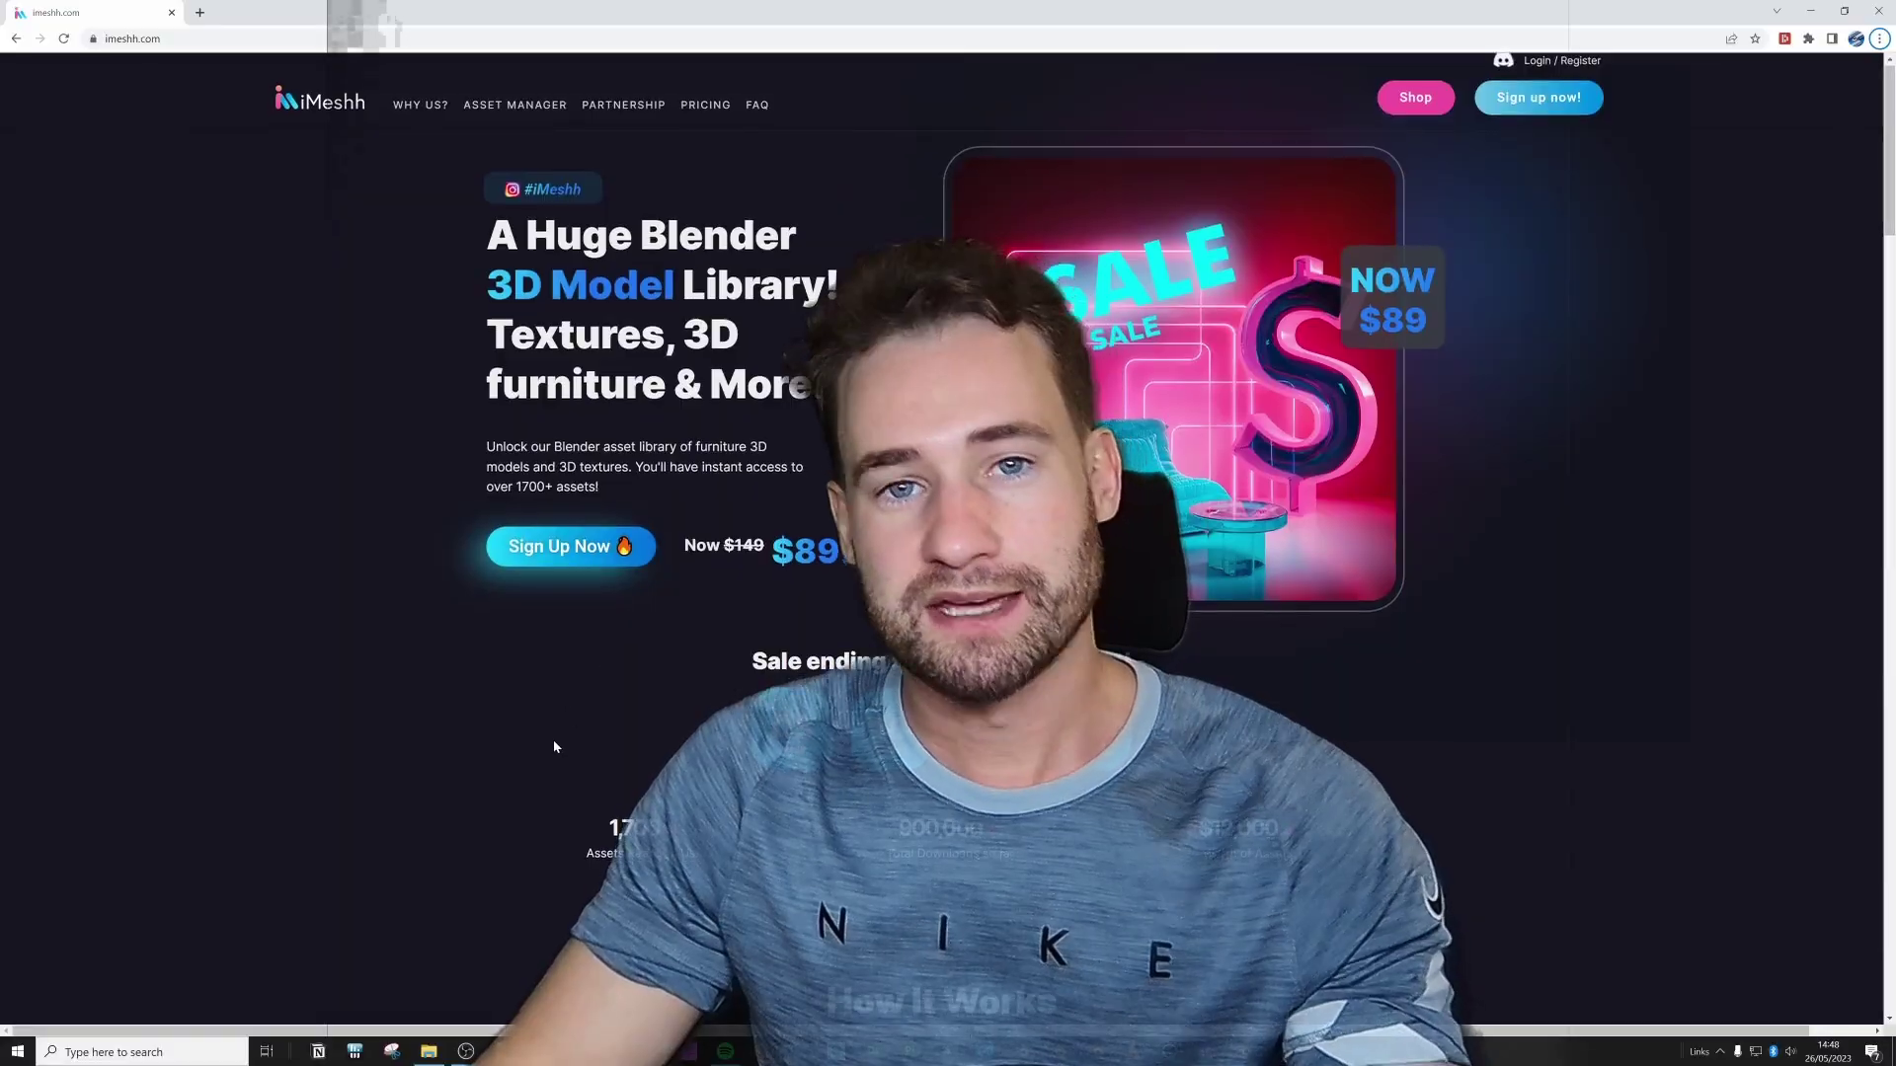
Scroll the iMeshh page to the 'Would you like this scene for FREE?' section
scroll(539, 760, "down", 10)
scroll(528, 775, "up", 9)
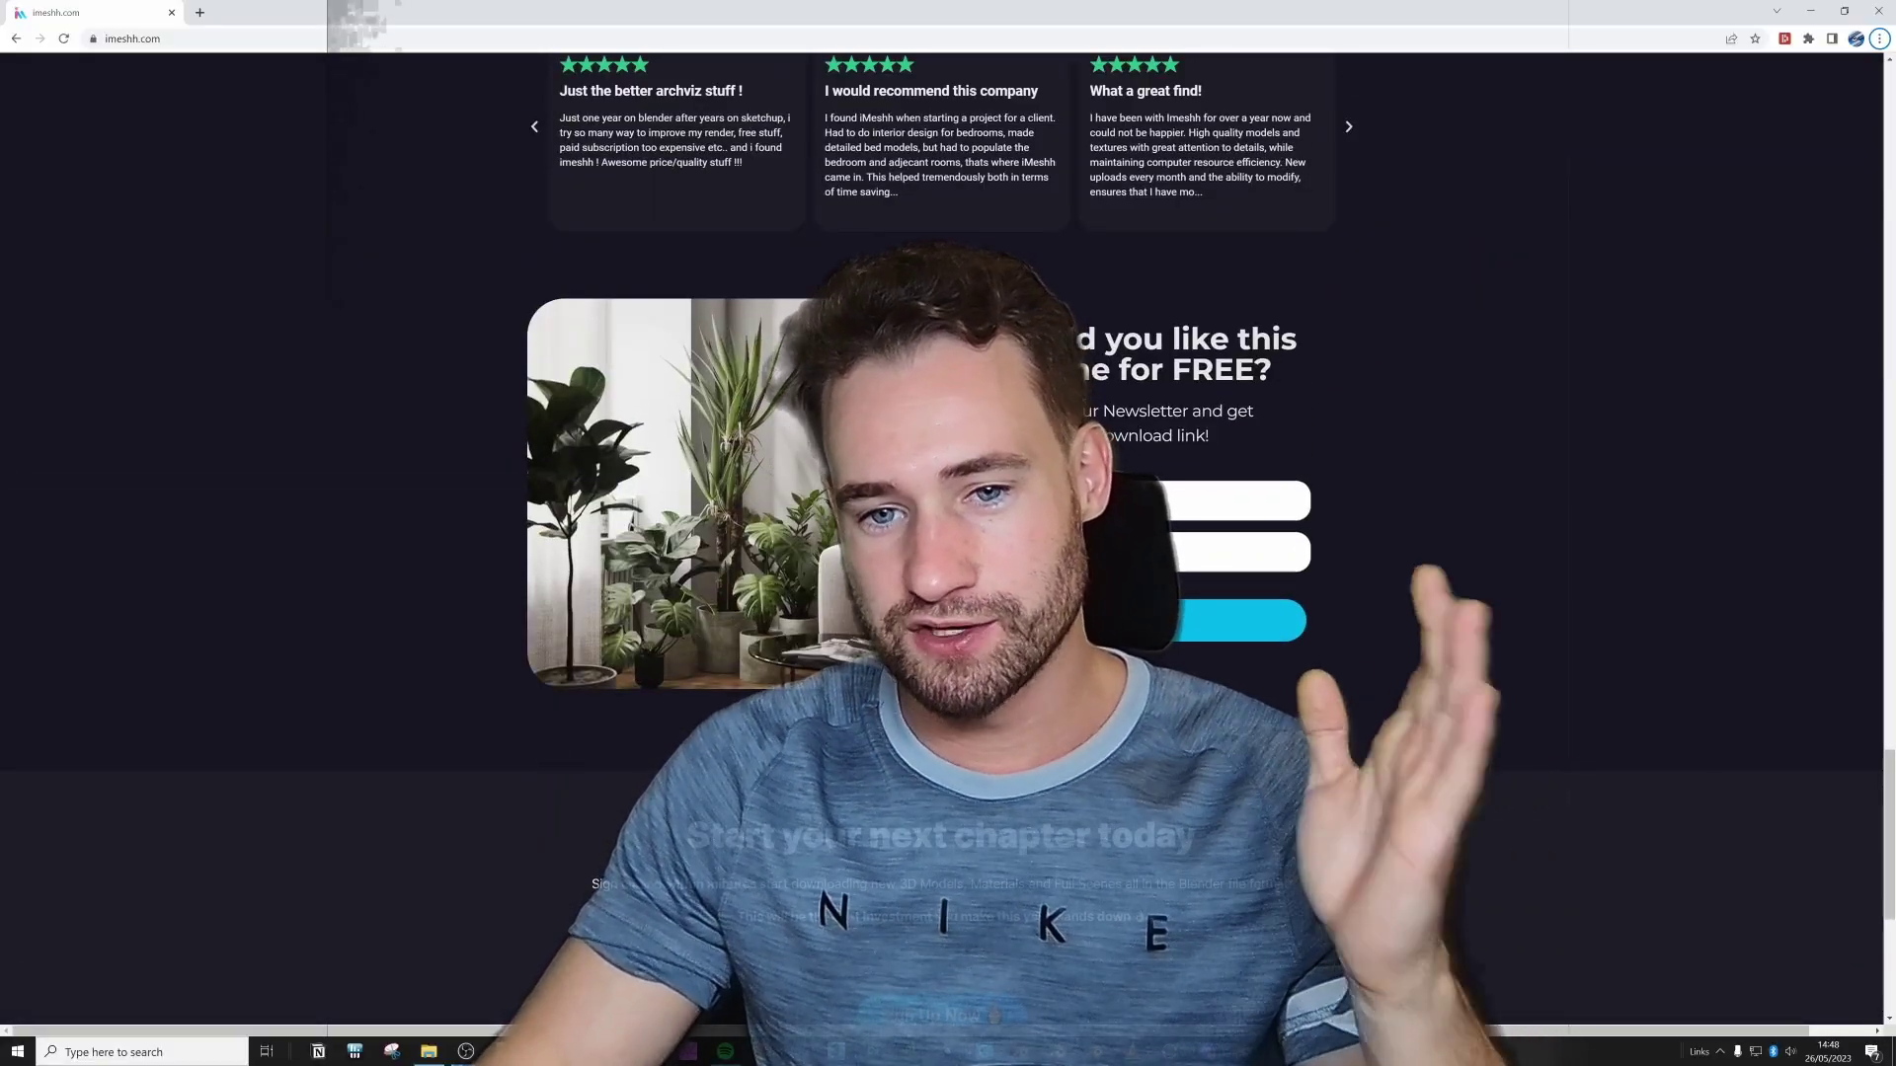